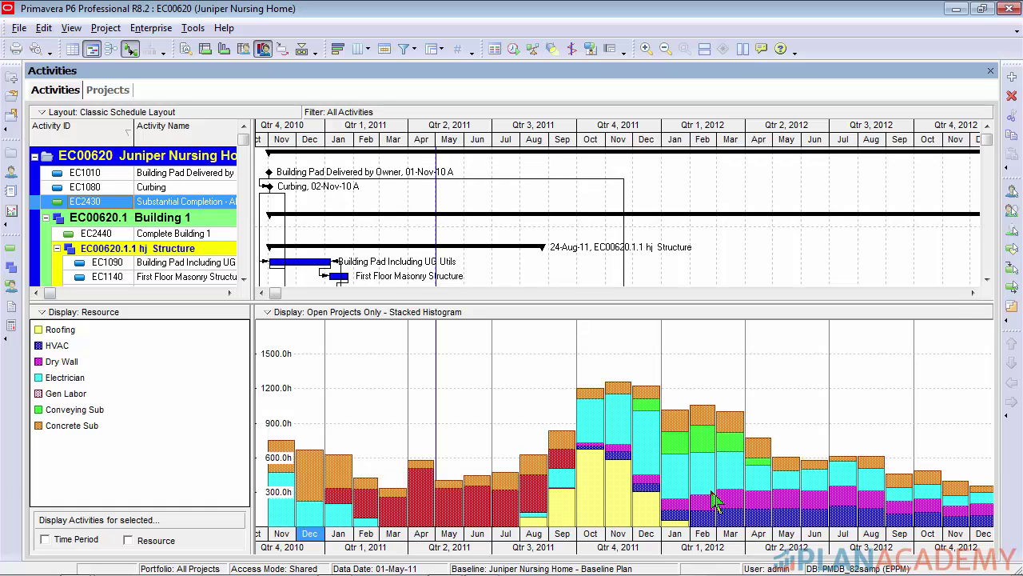
pyautogui.click(849, 506)
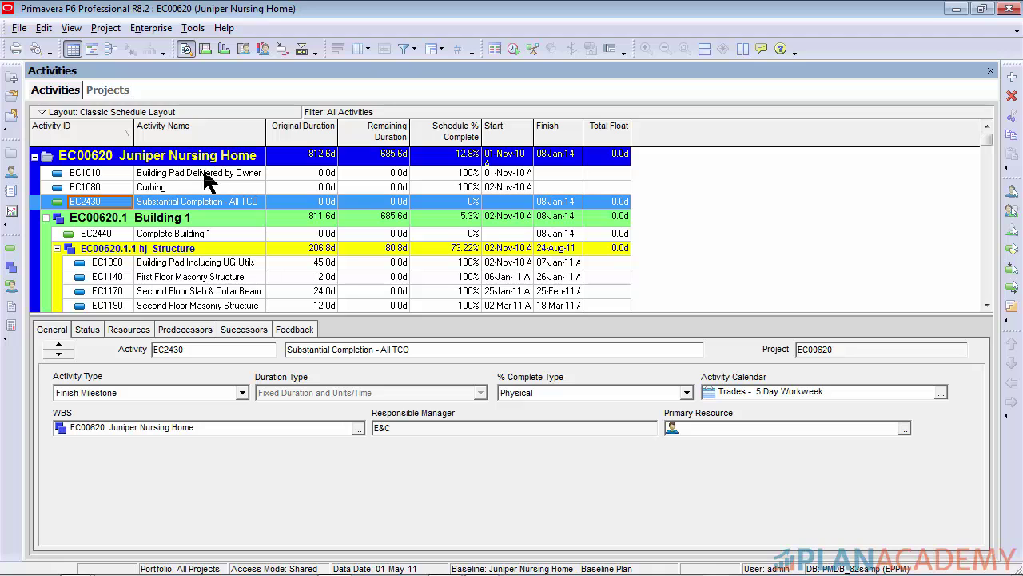
# - Display the Resource Usage Profile below the activity table, with its timescale starting at January 2011
pyautogui.click(263, 49)
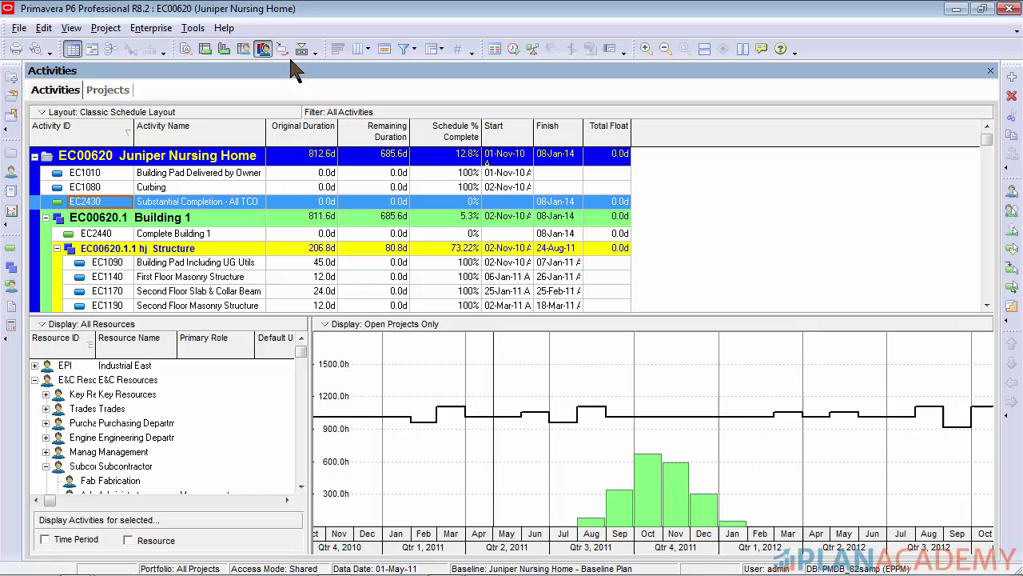
pyautogui.moveTo(652, 556)
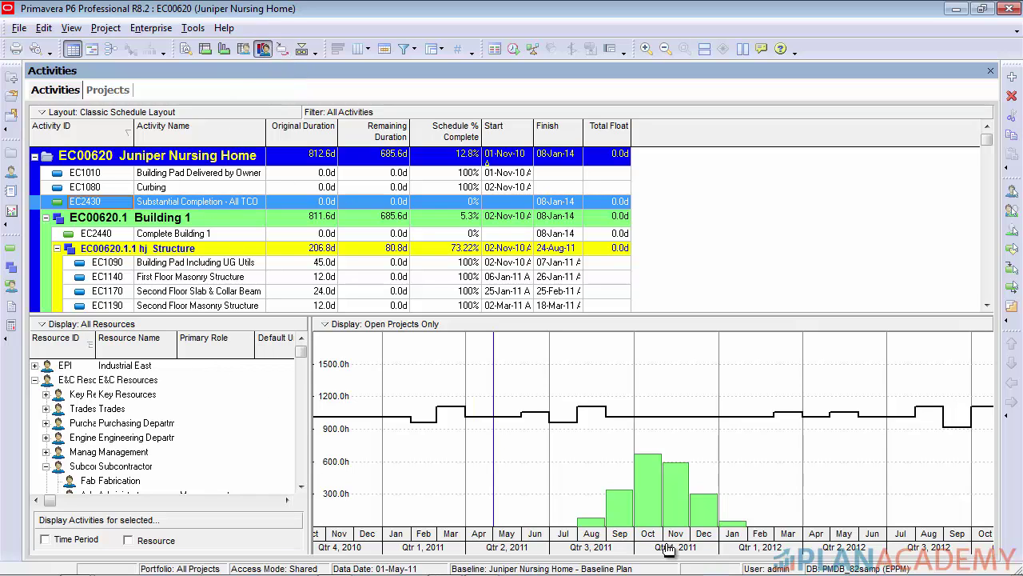
pyautogui.moveTo(662, 546); pyautogui.dragTo(606, 541)
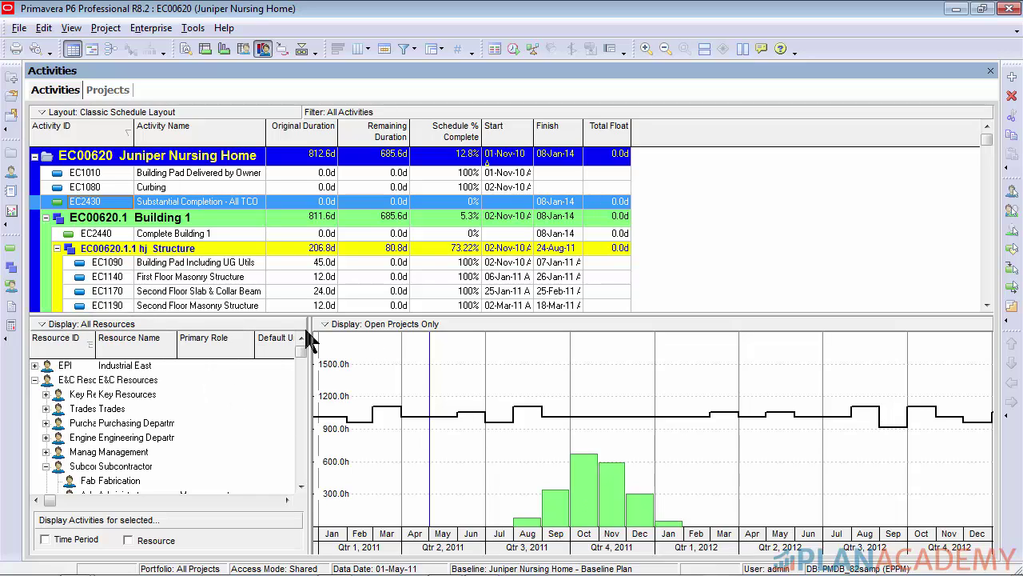
# - Filter the resource list by Current Project's Resources and widen its Resource ID column
pyautogui.click(67, 329)
pyautogui.moveTo(80, 406)
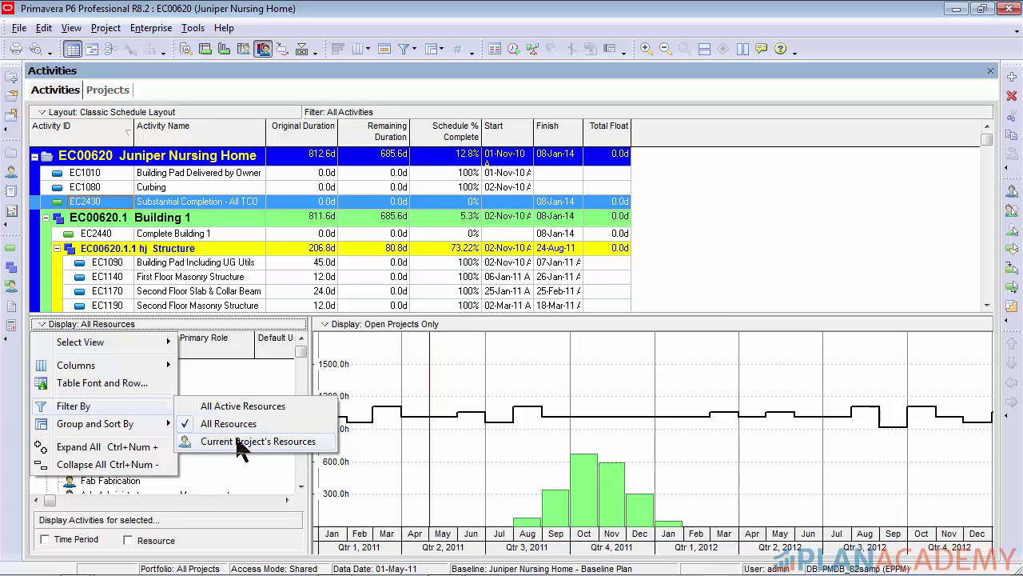
pyautogui.click(237, 441)
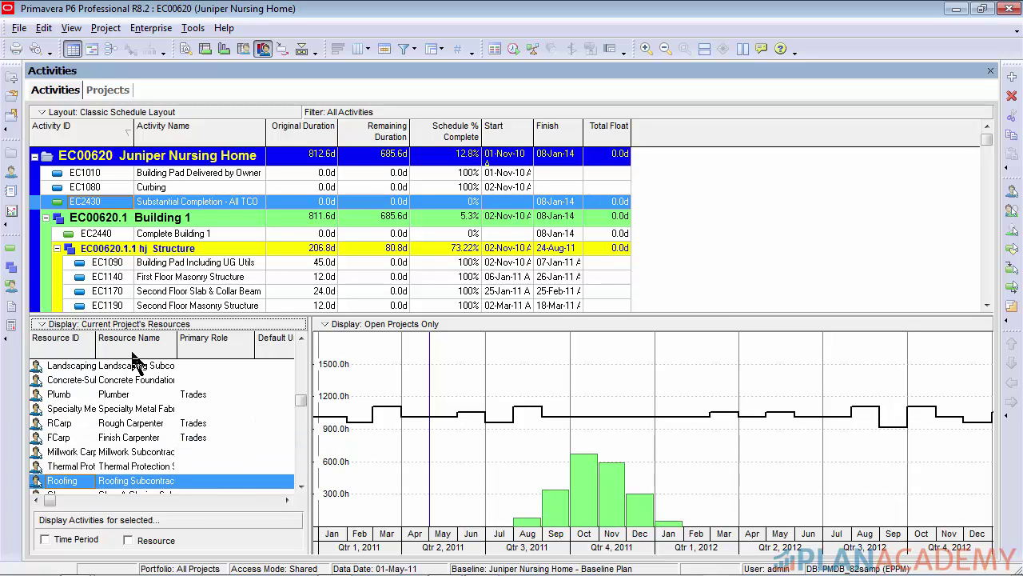
pyautogui.moveTo(96, 347); pyautogui.dragTo(134, 351)
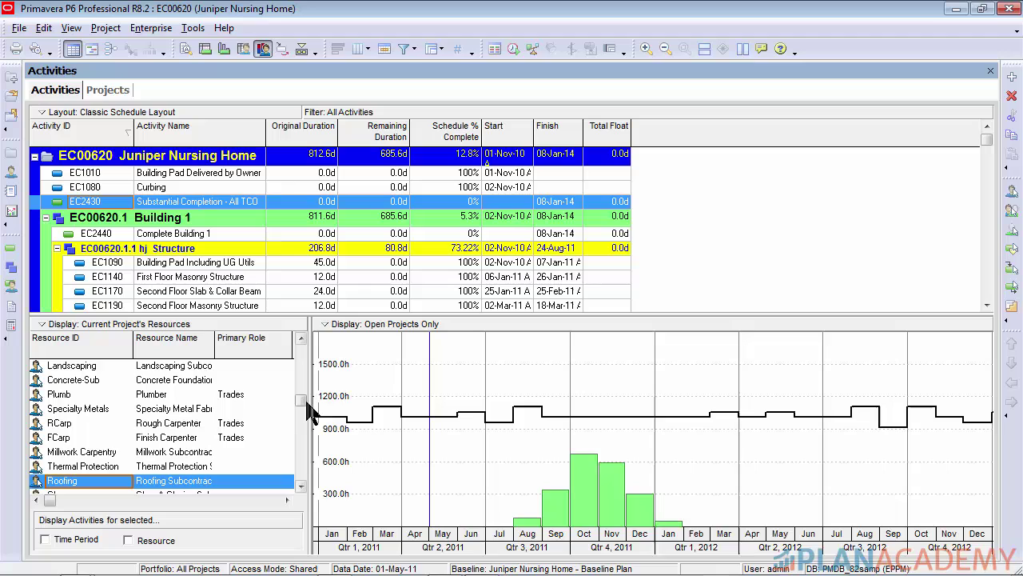
# - View the usage histograms of the Rough Carpenter, Roofing and Finishes resources one after another
pyautogui.moveTo(301, 403)
pyautogui.mouseDown()
pyautogui.moveTo(302, 352)
pyautogui.moveTo(304, 423)
pyautogui.mouseUp()
pyautogui.click(146, 382)
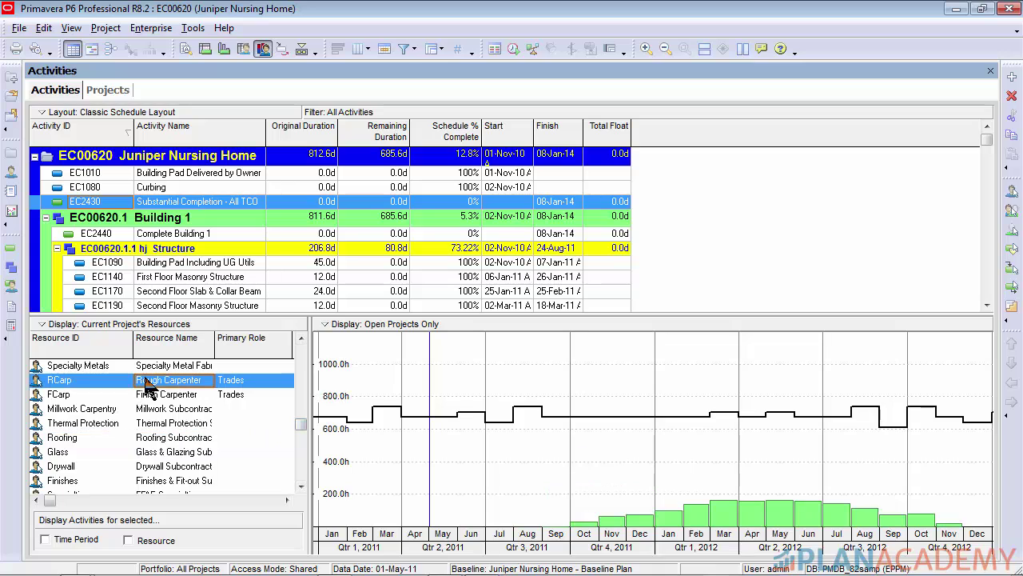
pyautogui.click(154, 438)
pyautogui.click(169, 481)
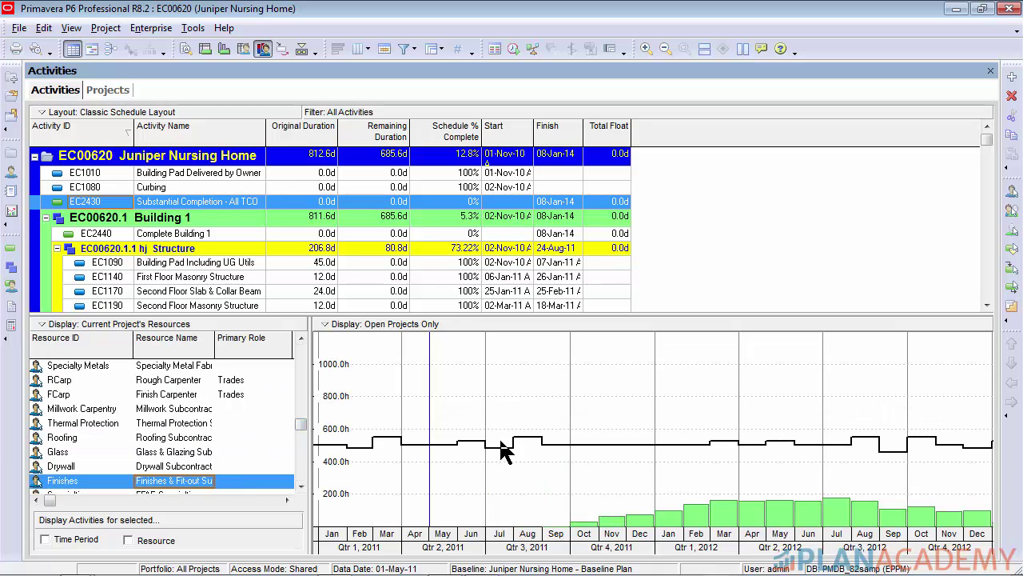
pyautogui.moveTo(304, 424); pyautogui.dragTo(306, 352)
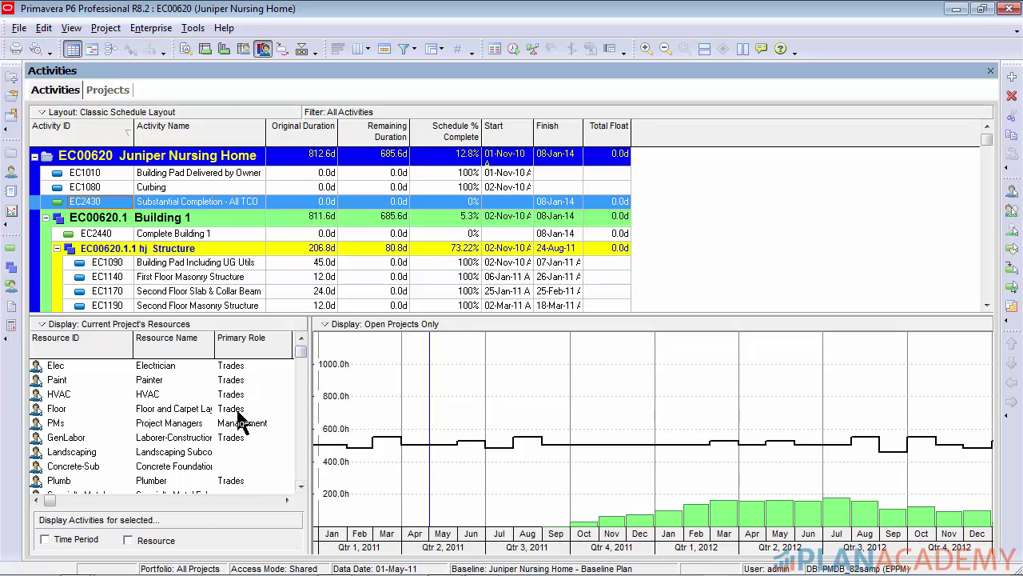
# - Switch the resource usage profile to a Stacked Histogram
pyautogui.click(332, 325)
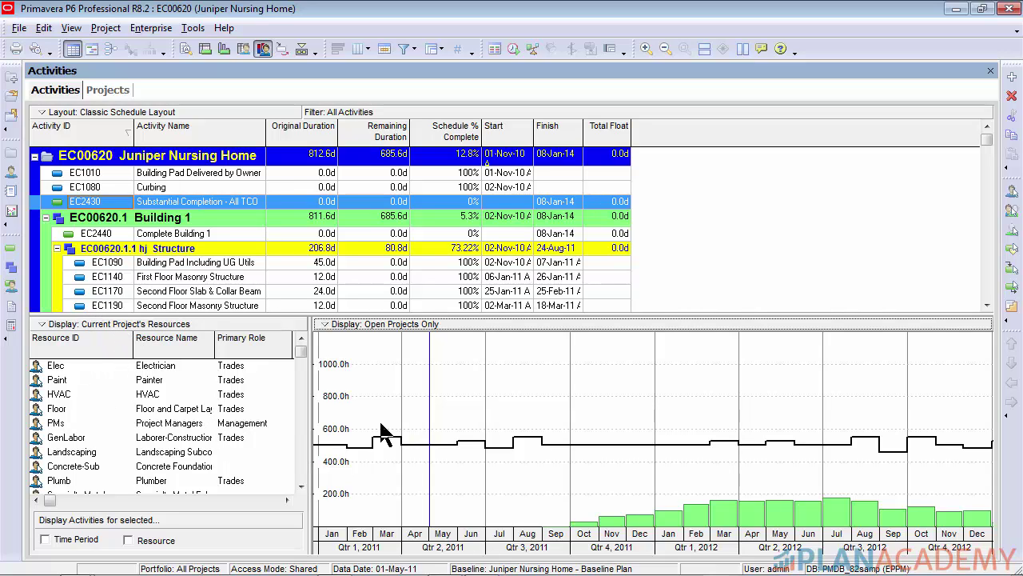
pyautogui.click(383, 327)
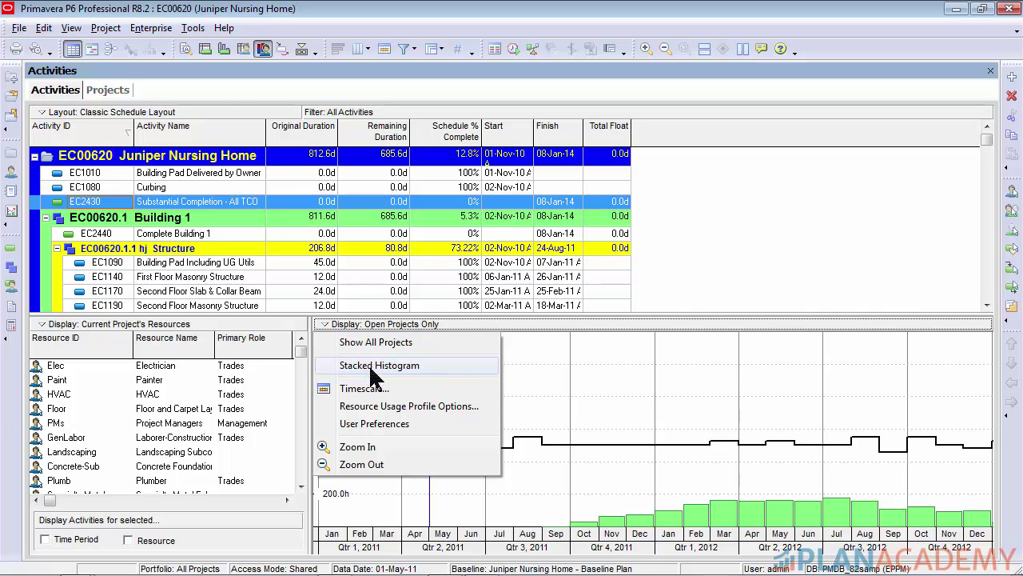
pyautogui.click(370, 366)
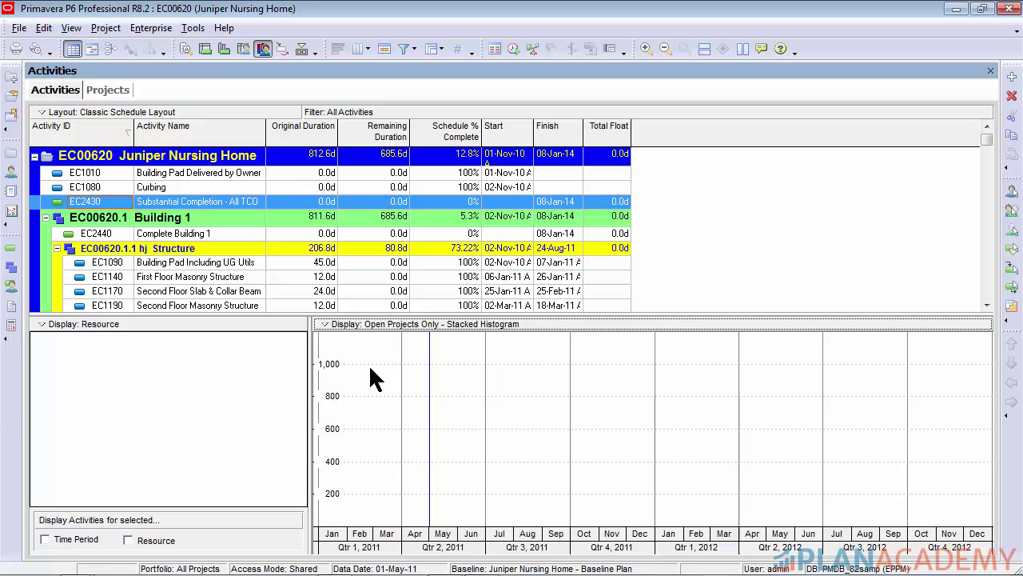
# - Open the Resource Usage Profile Options and add a new resource filter for the stacked histogram
pyautogui.click(347, 323)
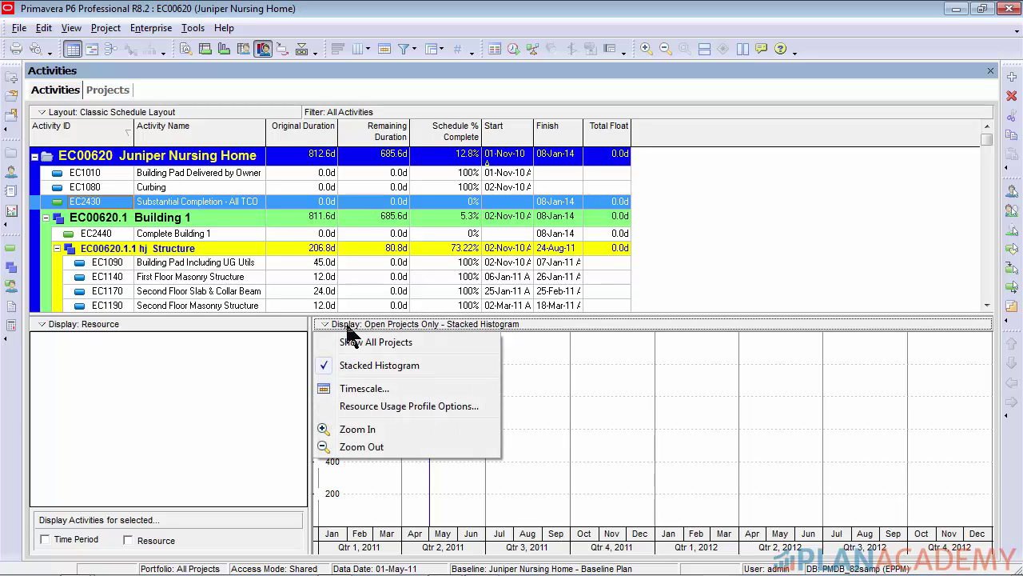
pyautogui.click(458, 405)
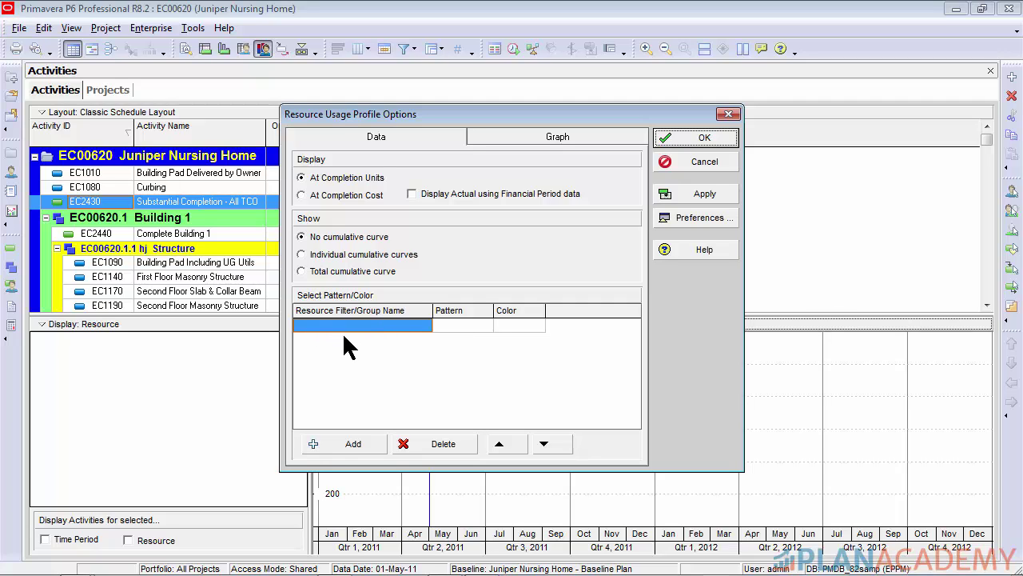
pyautogui.click(342, 444)
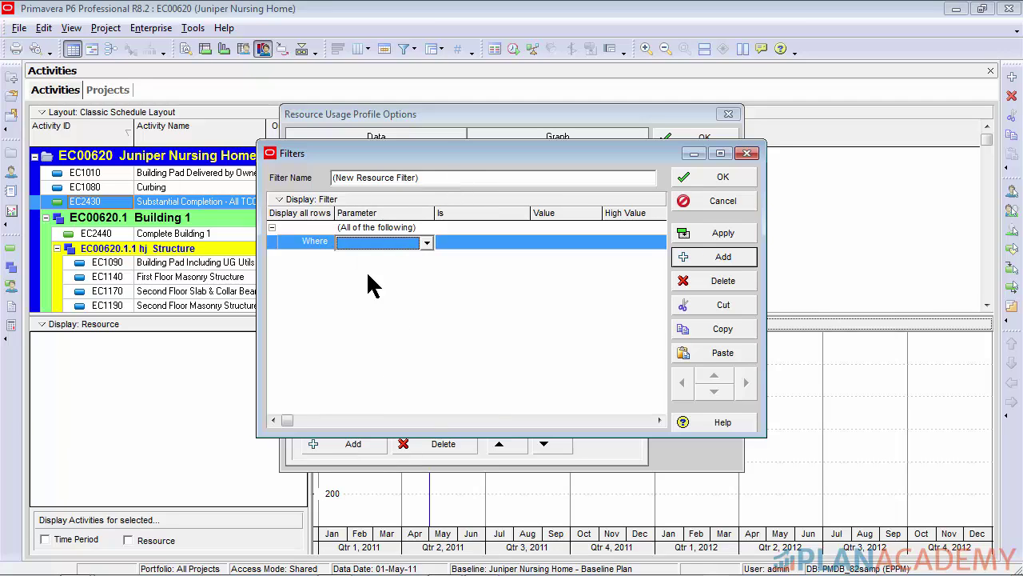
# - Look through the available filter parameters and set the new filter's condition to Resource ID
pyautogui.click(427, 243)
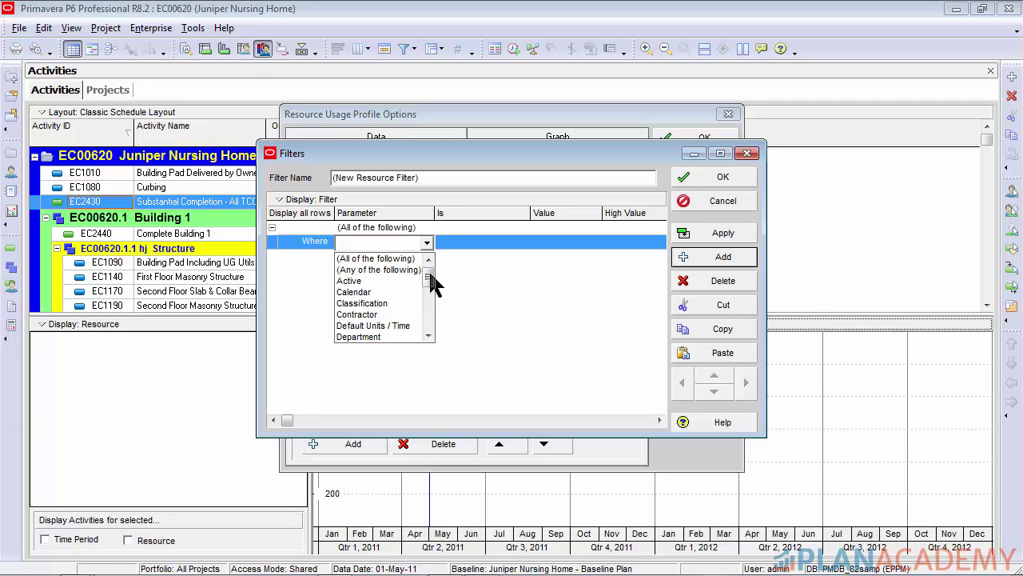
pyautogui.moveTo(433, 284); pyautogui.dragTo(436, 323)
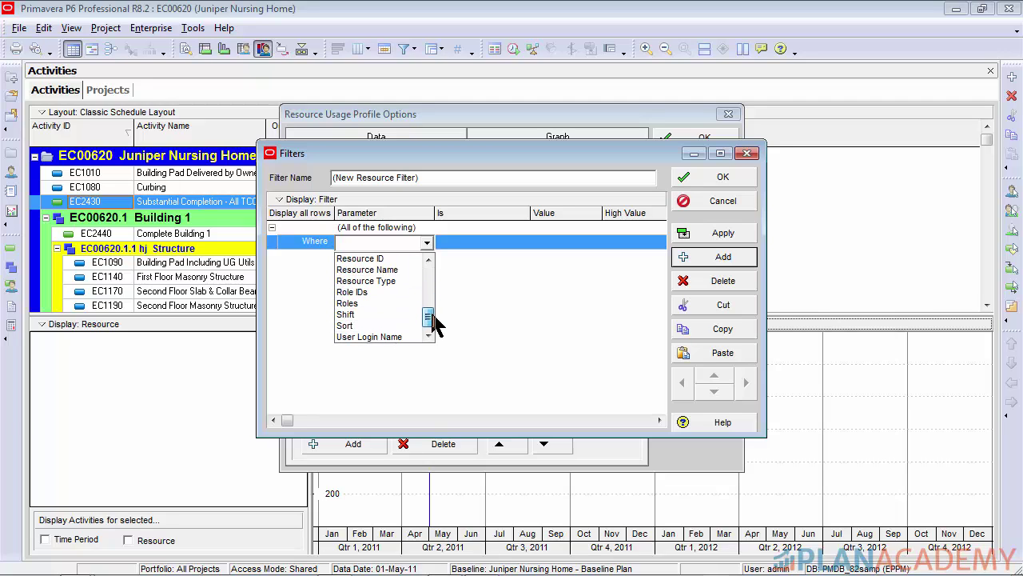
pyautogui.click(429, 260)
pyautogui.click(429, 260)
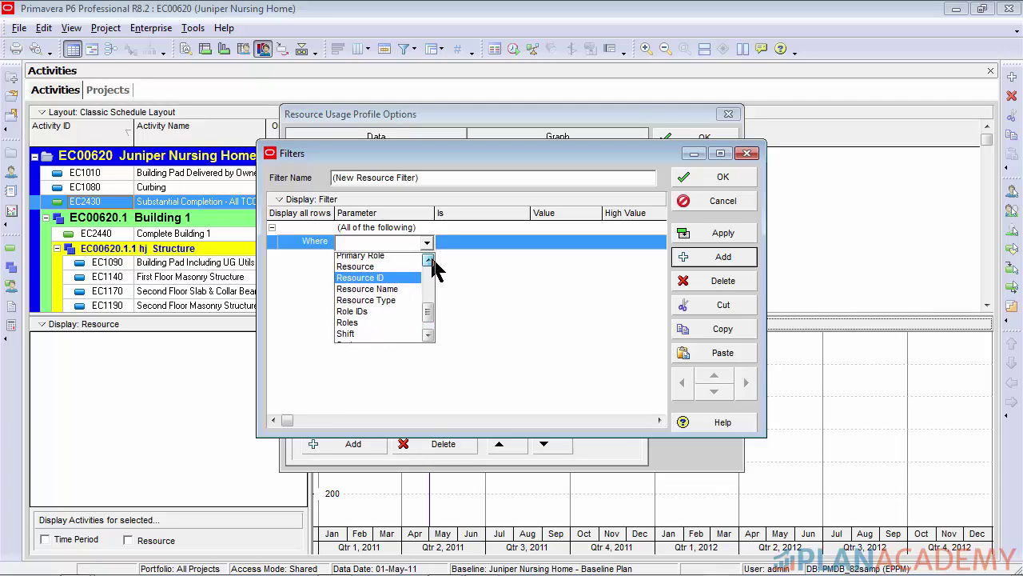
pyautogui.click(430, 260)
pyautogui.moveTo(433, 302); pyautogui.dragTo(431, 278)
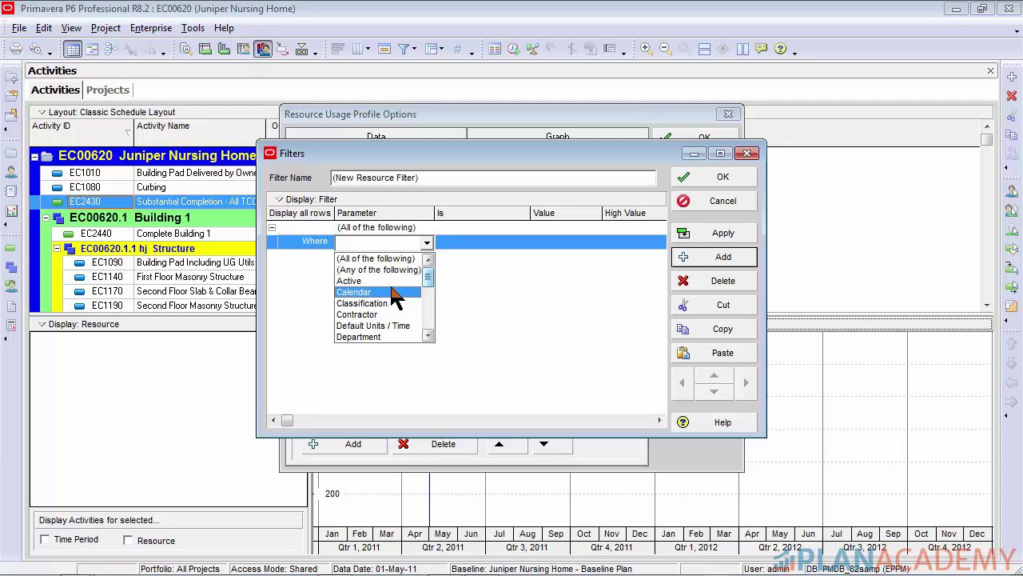
pyautogui.moveTo(430, 278); pyautogui.dragTo(431, 319)
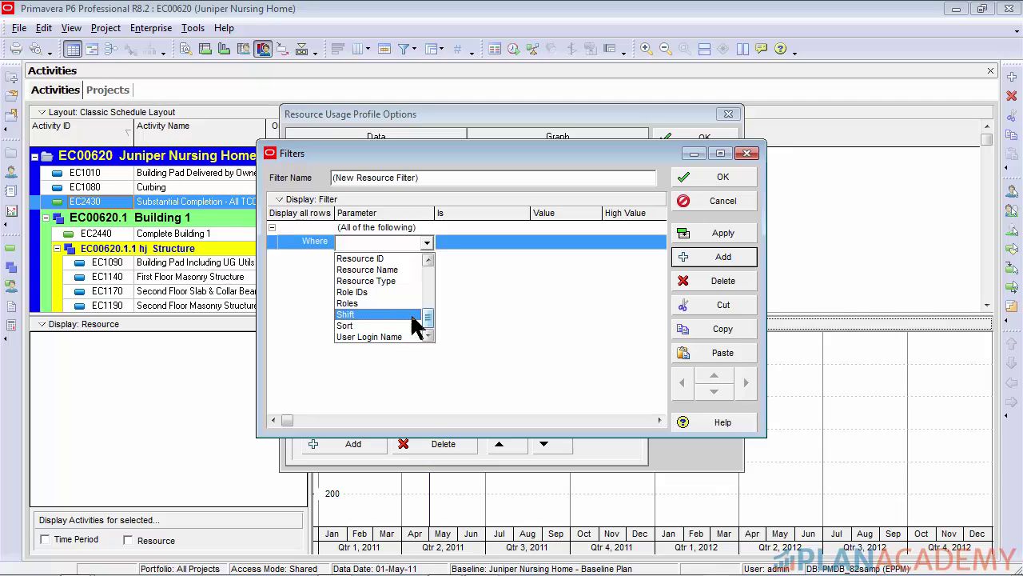
pyautogui.moveTo(428, 318)
pyautogui.mouseDown()
pyautogui.moveTo(430, 290)
pyautogui.moveTo(431, 317)
pyautogui.mouseUp()
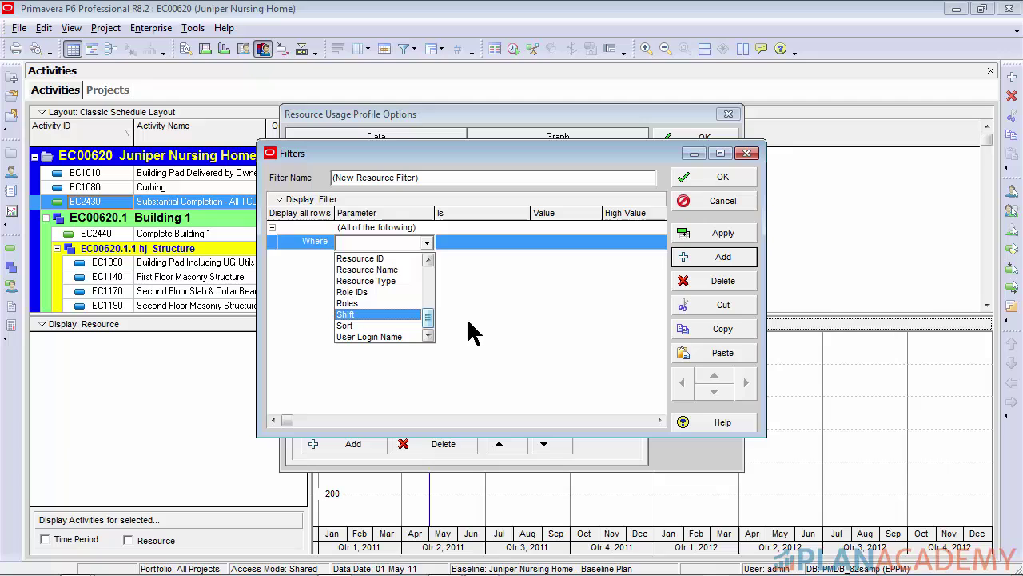
pyautogui.click(367, 259)
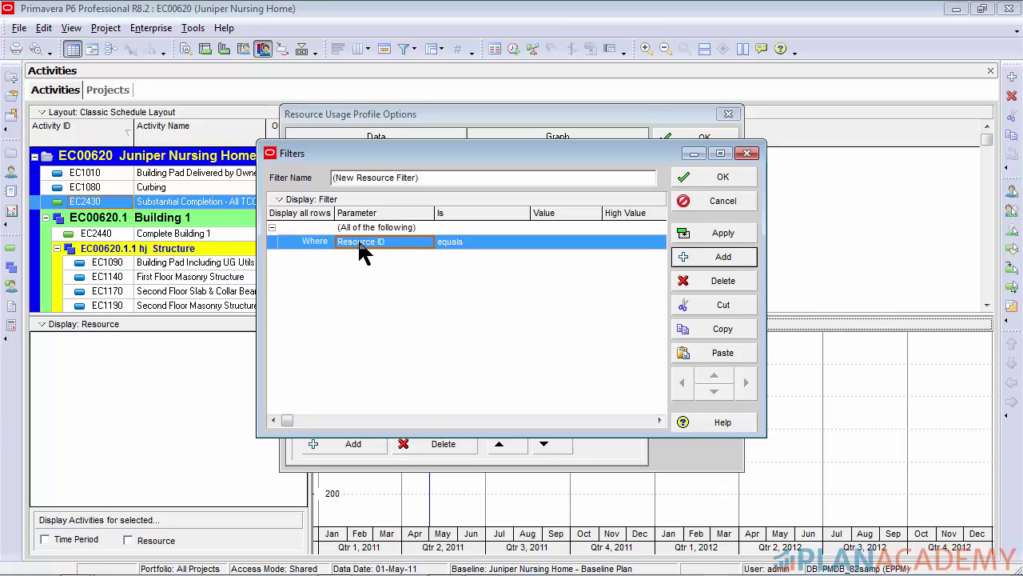
# - Assign the resource Concrete-Sub as the value of the Resource ID condition
pyautogui.click(582, 242)
pyautogui.click(593, 243)
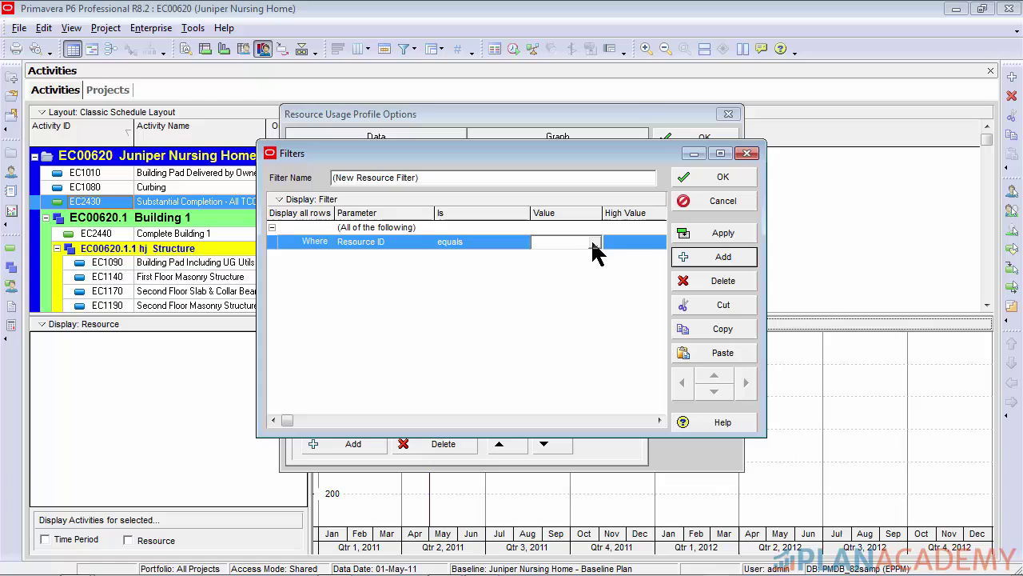
pyautogui.click(594, 243)
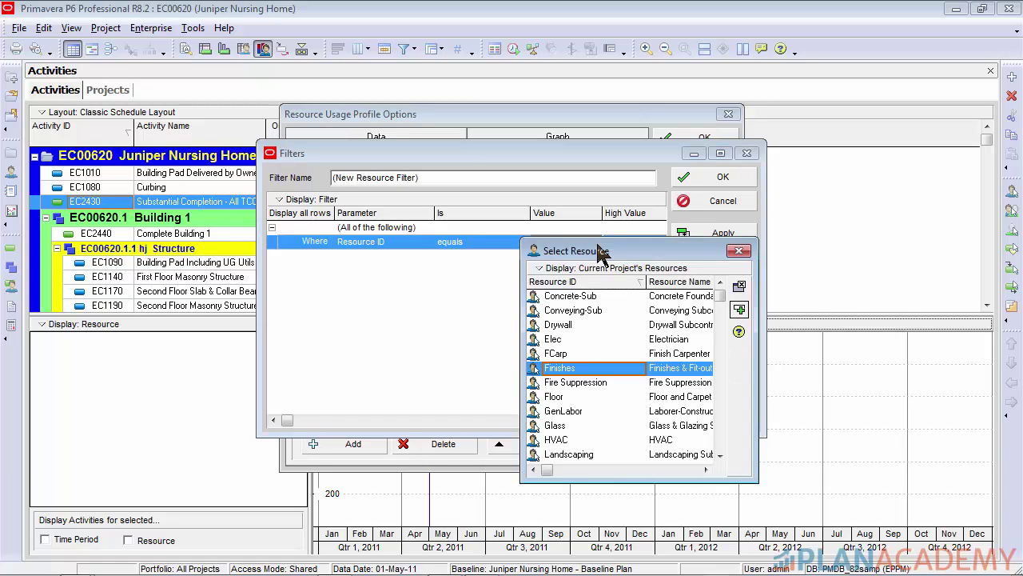
pyautogui.moveTo(596, 254); pyautogui.dragTo(569, 197)
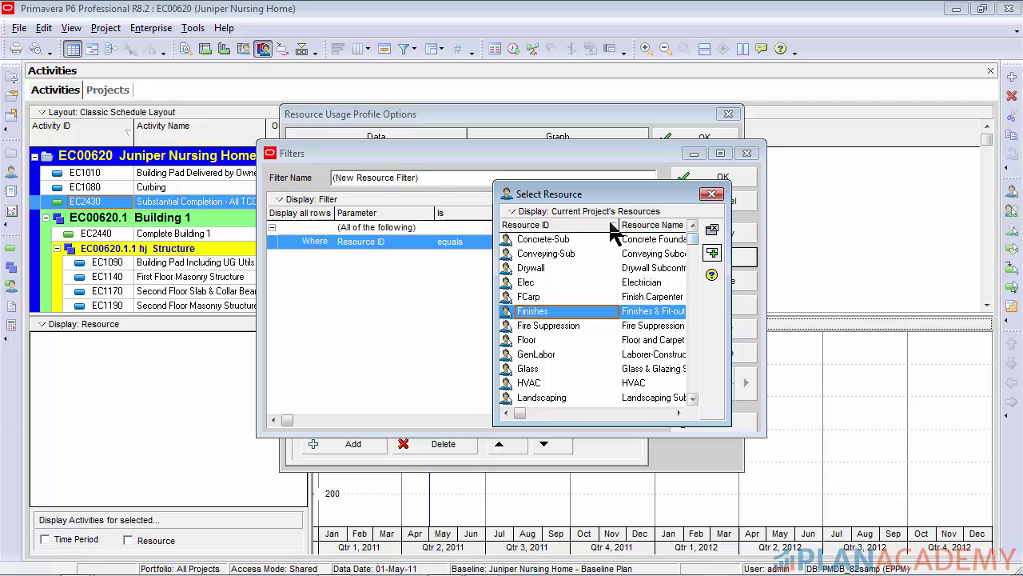
pyautogui.moveTo(620, 225); pyautogui.dragTo(601, 224)
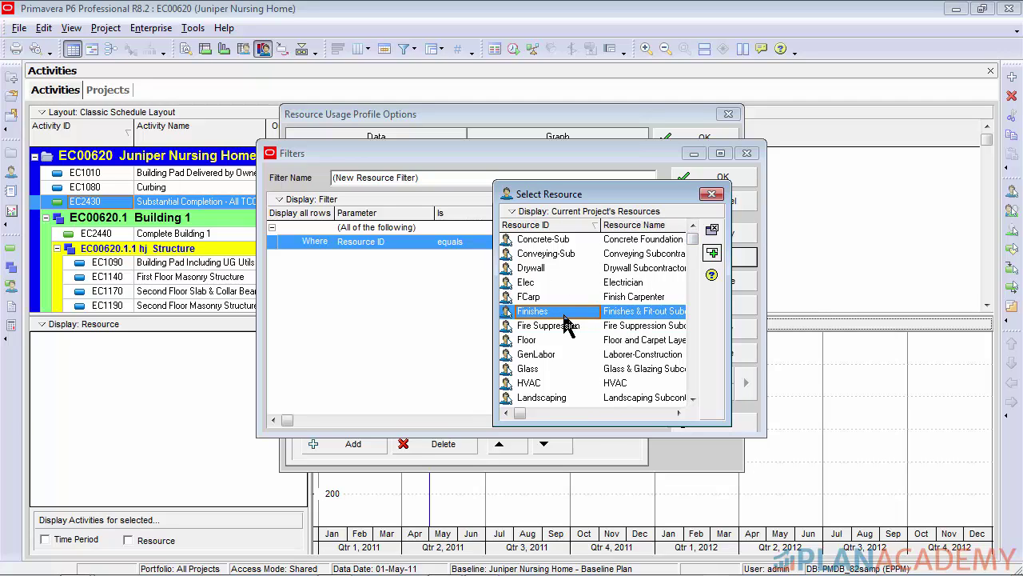
pyautogui.click(546, 239)
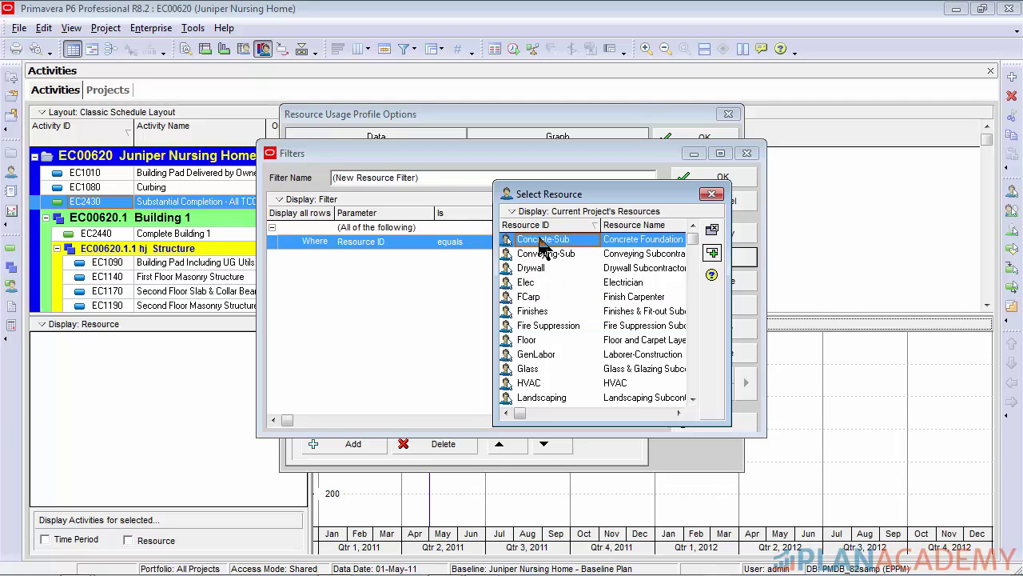
pyautogui.click(712, 253)
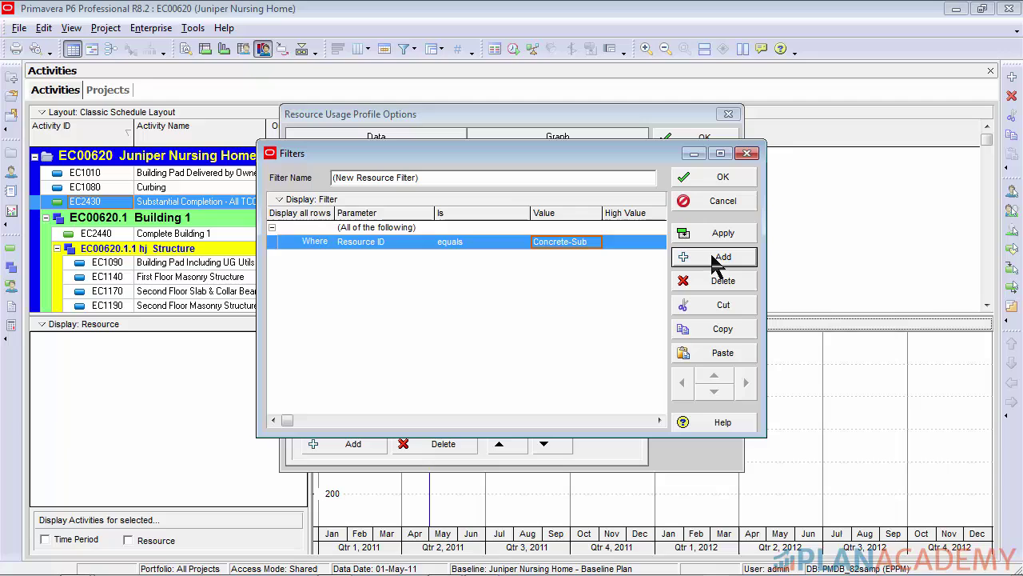
# - Name the filter "Concrete Sub", save it and apply it to the stacked histogram, keeping the profile options open clear of the chart
pyautogui.moveTo(502, 178); pyautogui.dragTo(274, 176)
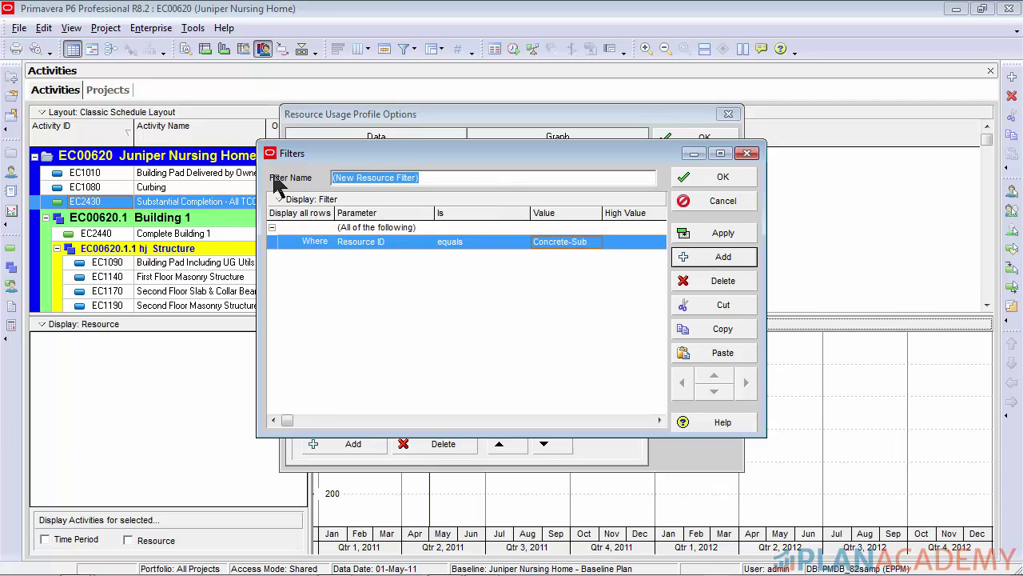
pyautogui.write('Concre')
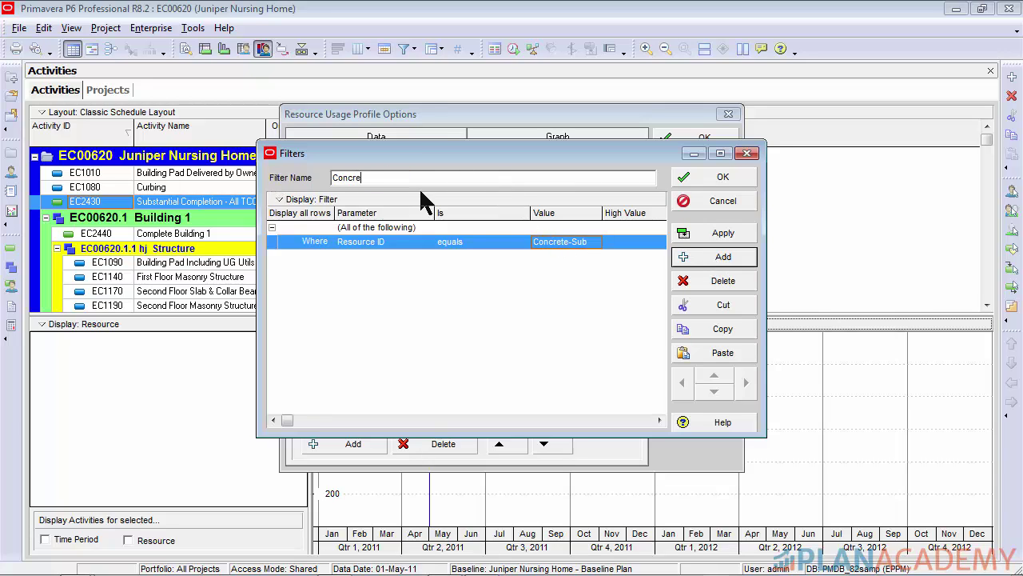
pyautogui.write('te Sub')
pyautogui.moveTo(417, 181); pyautogui.dragTo(311, 178)
pyautogui.click(392, 177)
pyautogui.moveTo(391, 178); pyautogui.dragTo(297, 179)
pyautogui.click(416, 179)
pyautogui.click(714, 180)
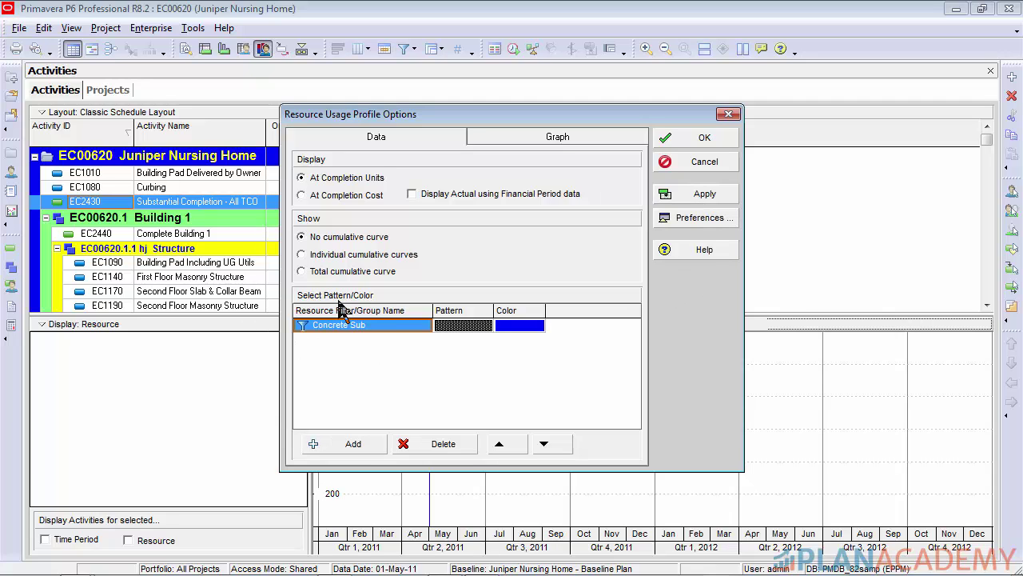
pyautogui.click(711, 200)
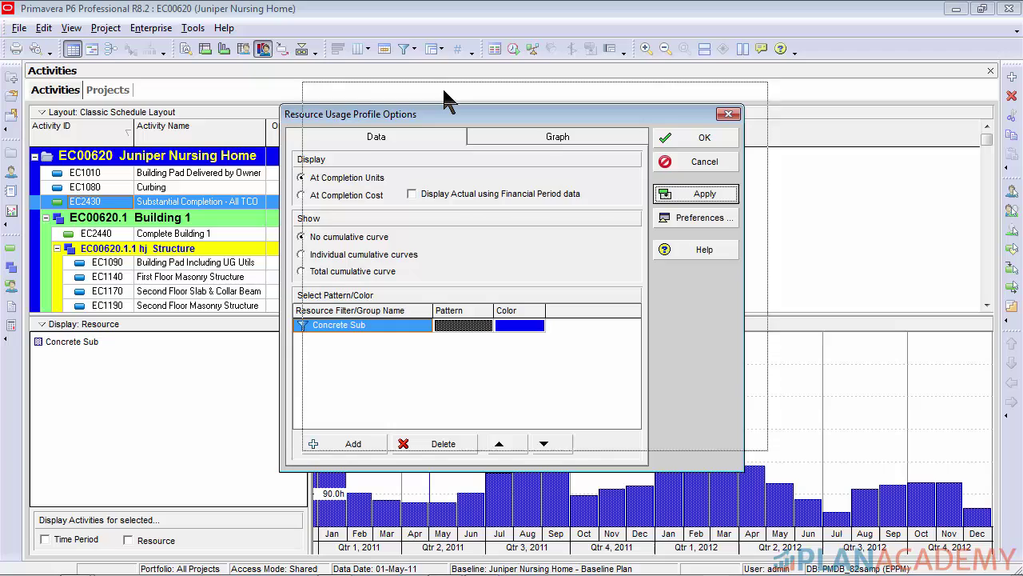
pyautogui.moveTo(442, 113); pyautogui.dragTo(480, 59)
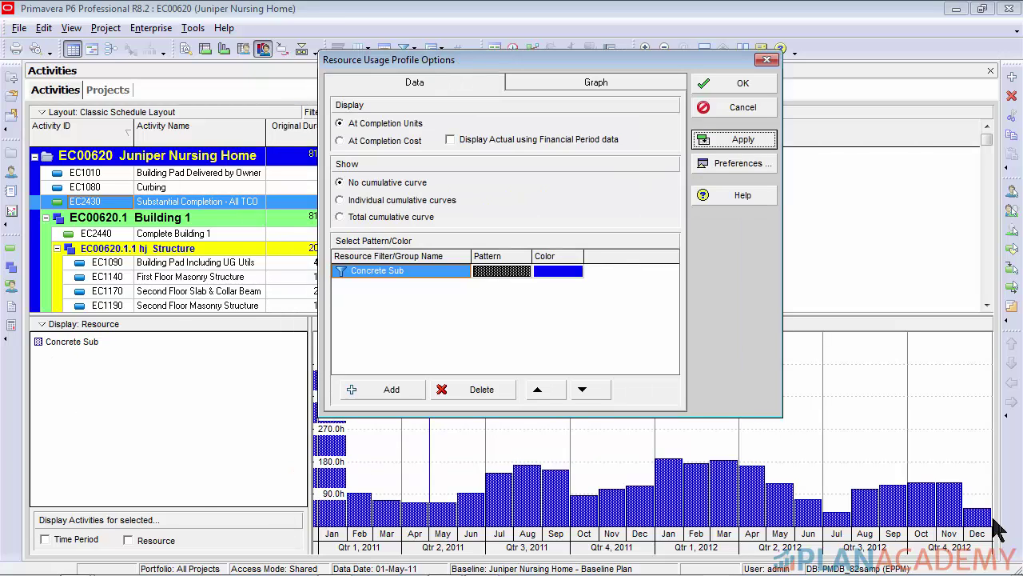
# - Add a new resource filter to the profile with the condition Resource ID equals Conveying-Sub
pyautogui.click(369, 397)
pyautogui.click(427, 242)
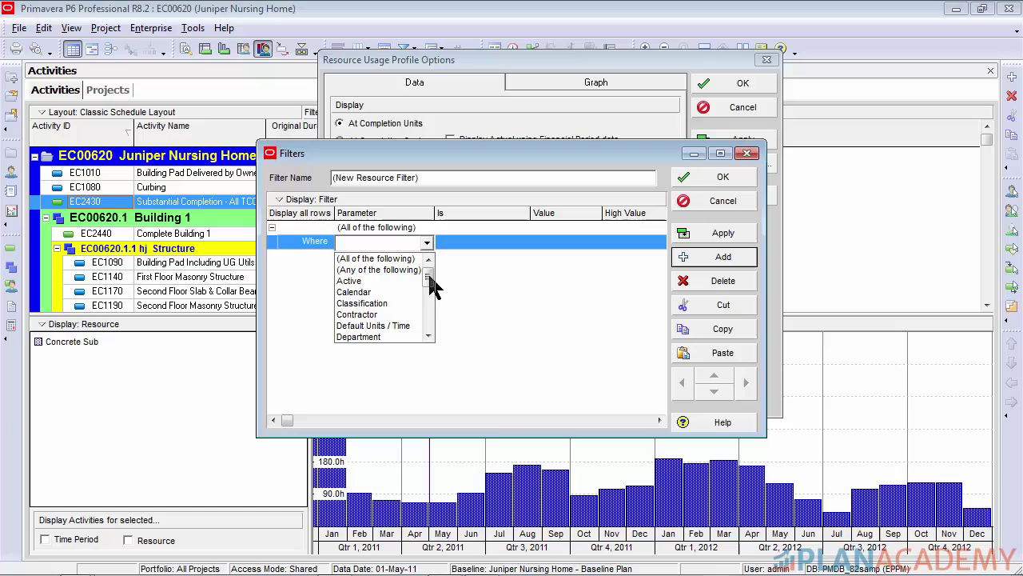
pyautogui.moveTo(432, 284); pyautogui.dragTo(431, 328)
pyautogui.click(392, 262)
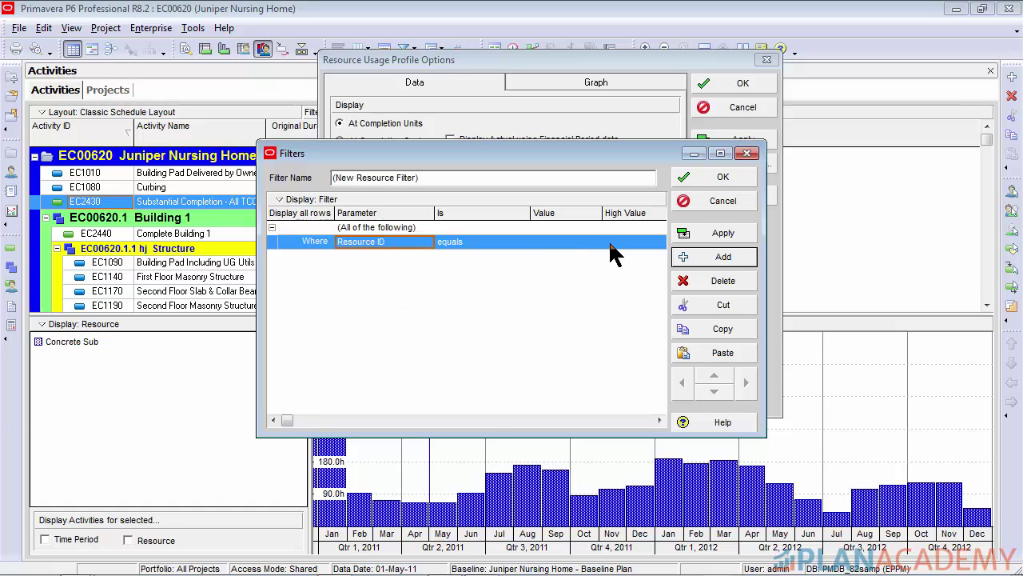
pyautogui.click(601, 243)
pyautogui.click(595, 242)
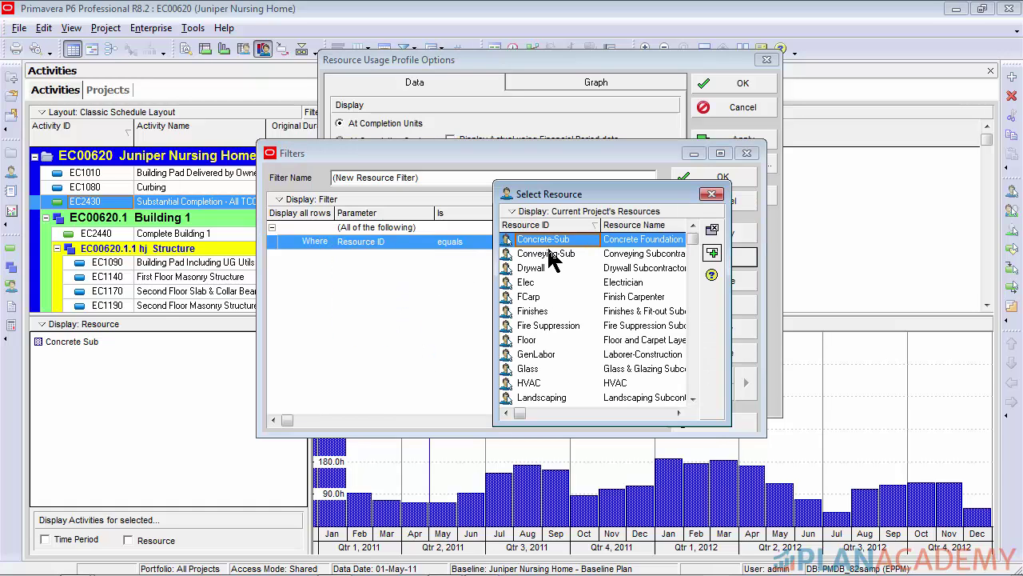
pyautogui.doubleClick(550, 255)
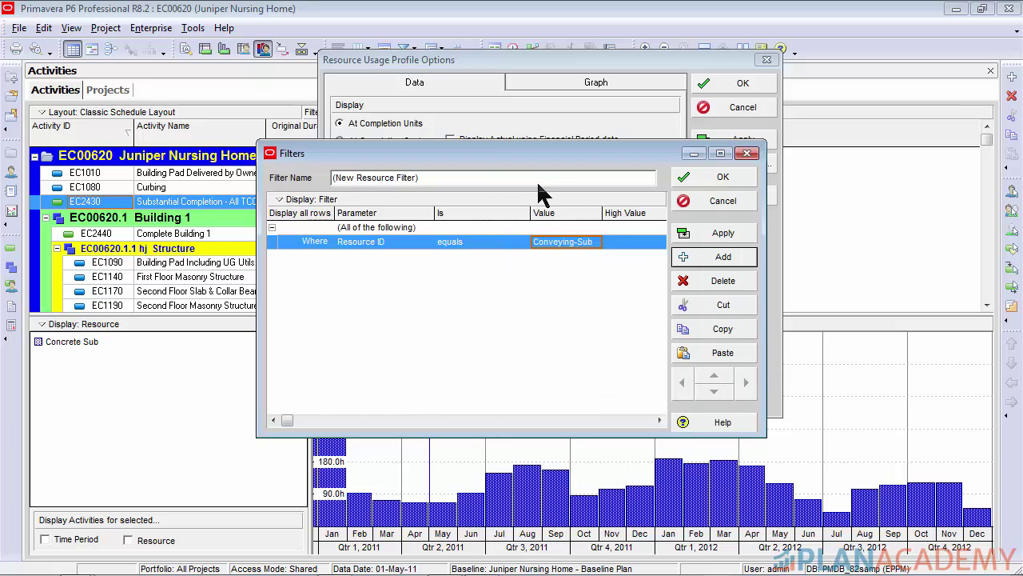
# - Name the filter "Conveying Sub", save it and apply it to the histogram, moving the profile options off the chart
pyautogui.write('Conv')
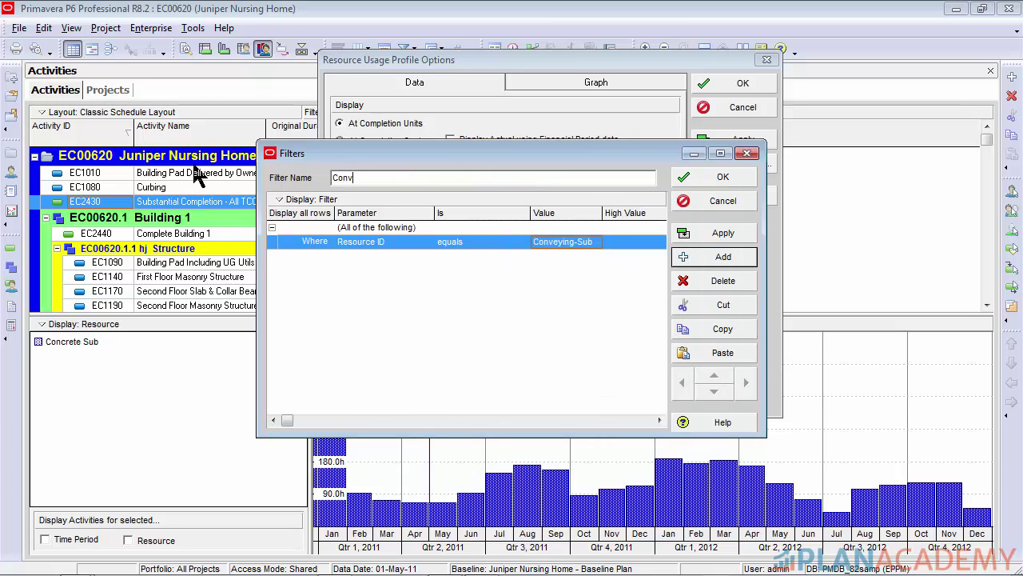
pyautogui.write('eying Sub')
pyautogui.click(720, 177)
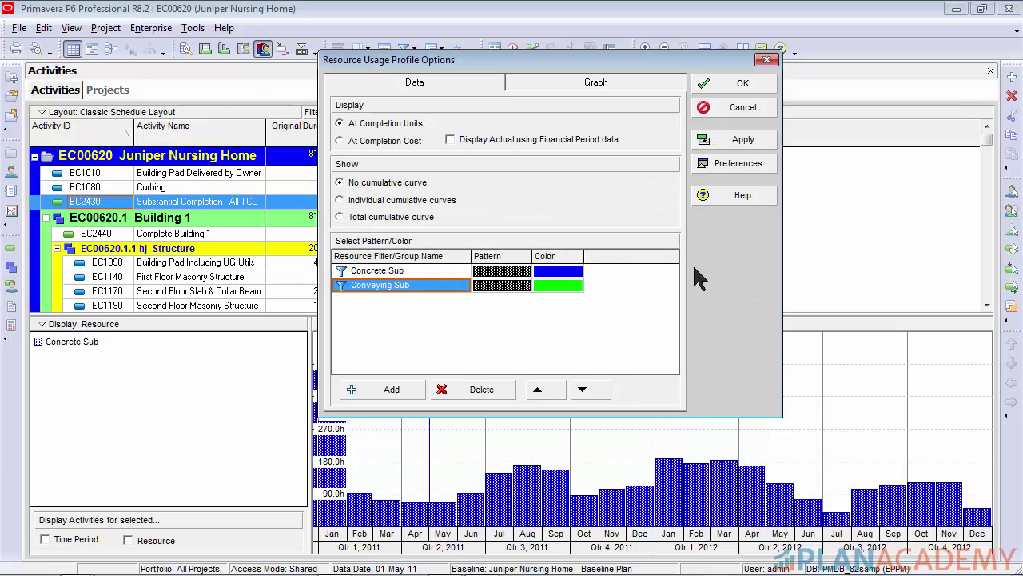
pyautogui.click(723, 151)
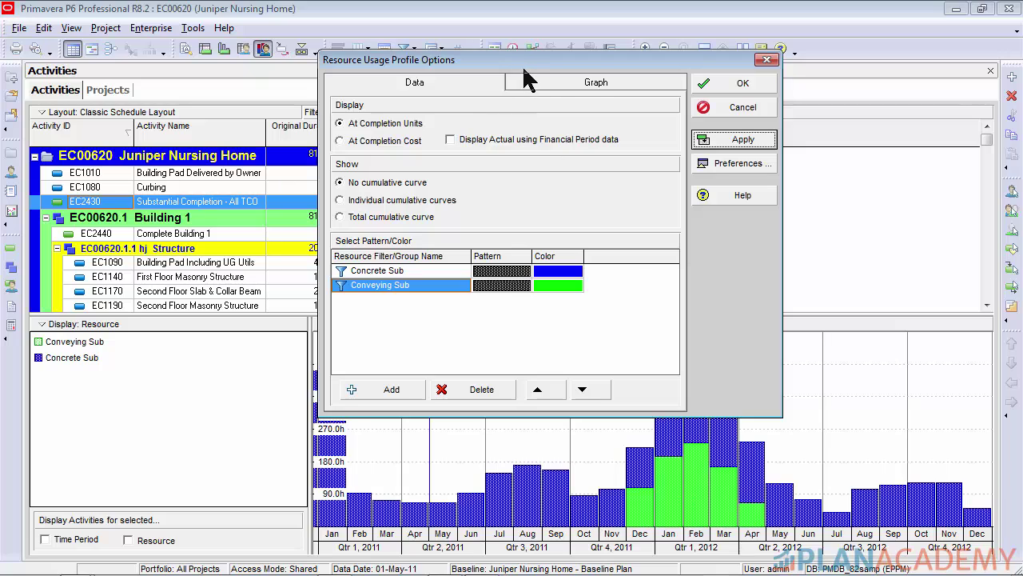
pyautogui.moveTo(524, 65); pyautogui.dragTo(460, 44)
# - Add another resource filter with the condition Resource ID equals Drywall
pyautogui.click(332, 372)
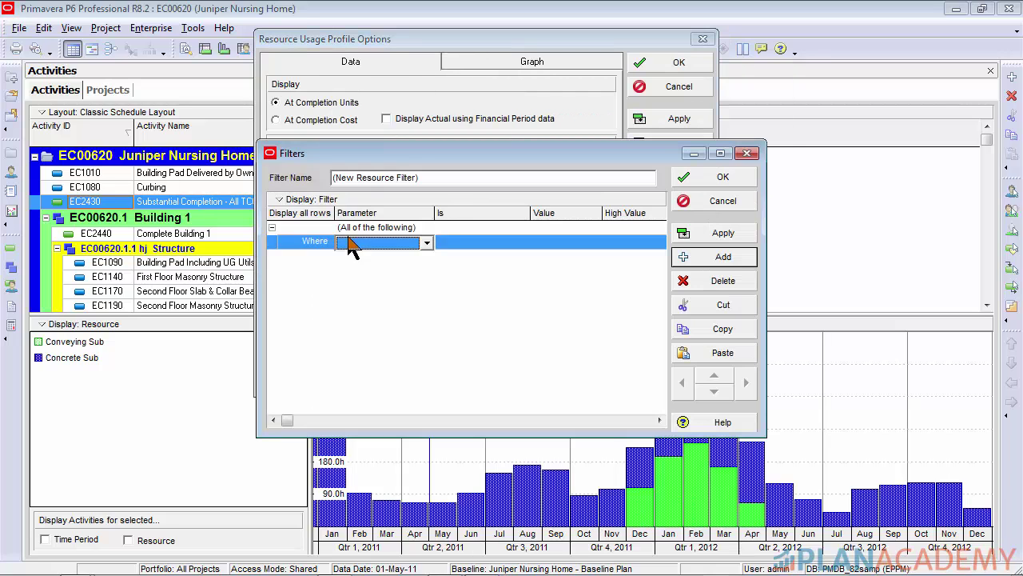
pyautogui.click(426, 242)
pyautogui.moveTo(428, 285); pyautogui.dragTo(434, 336)
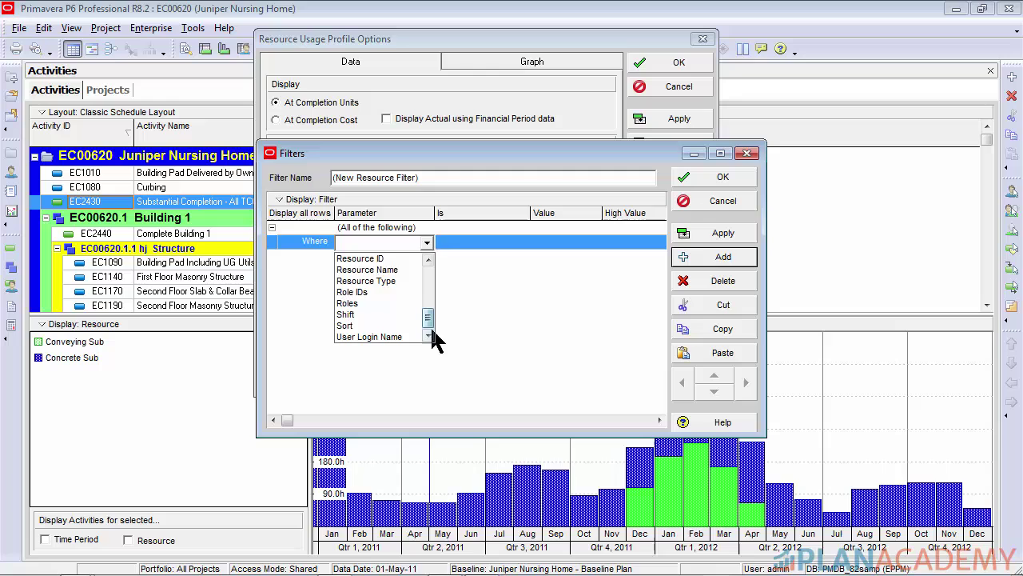
pyautogui.click(399, 259)
pyautogui.click(573, 243)
pyautogui.click(595, 243)
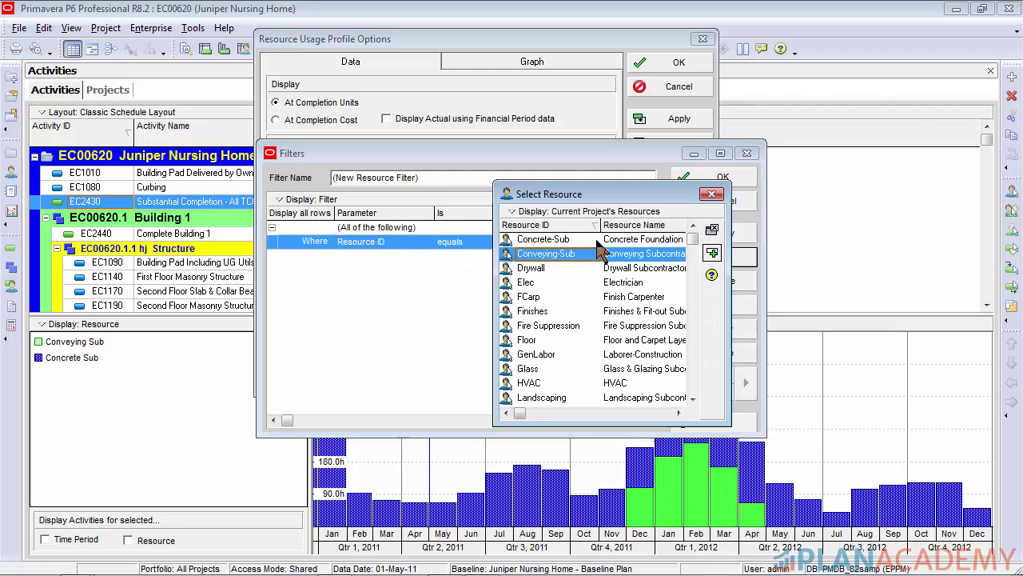
pyautogui.doubleClick(538, 266)
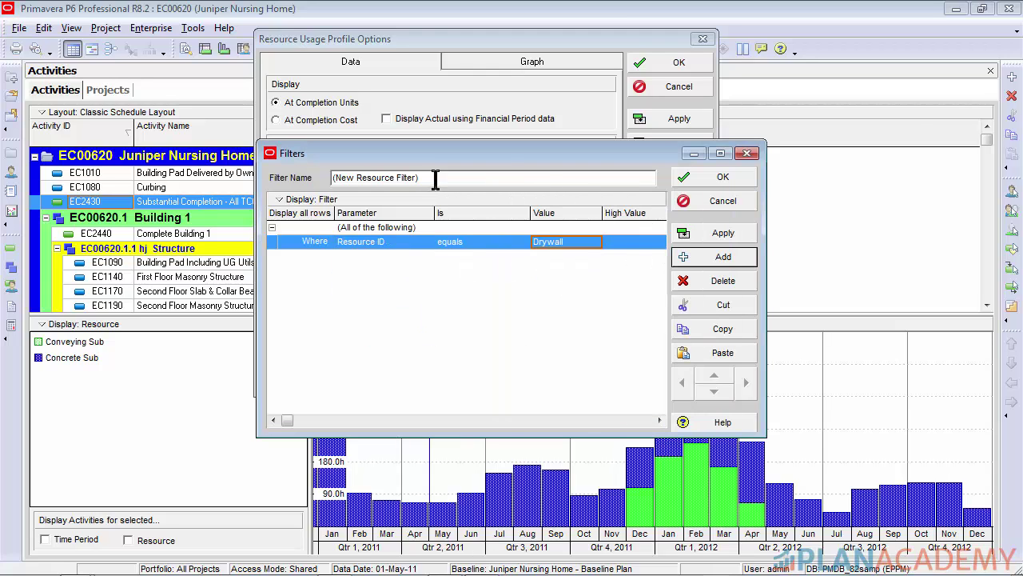
# - Name the filter "Drywall" and save it to the profile's filter list
pyautogui.click(489, 178)
pyautogui.write('Drywall')
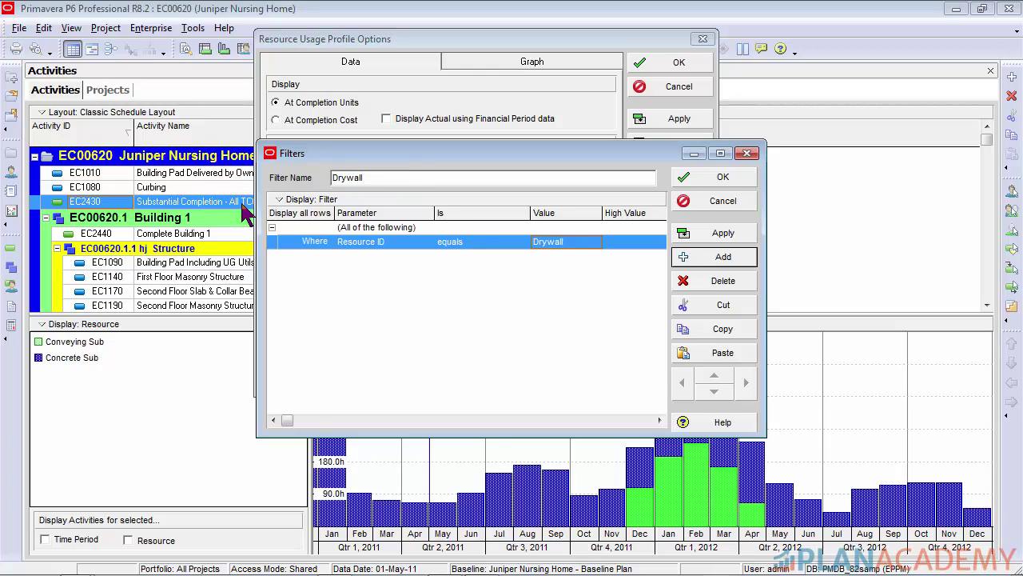
pyautogui.click(716, 178)
# - Add a further resource filter with the condition Resource ID equals Elec
pyautogui.click(324, 368)
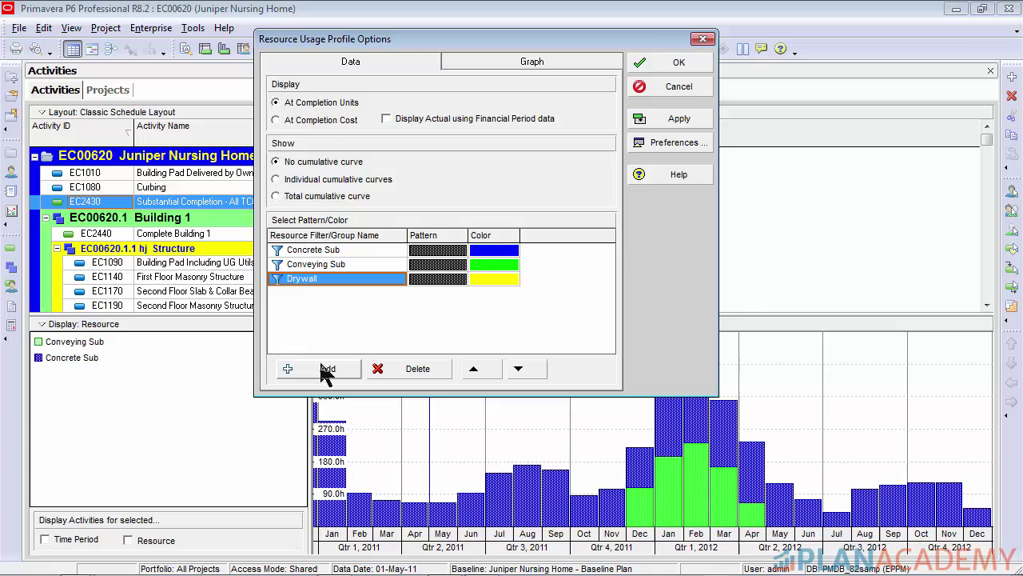
pyautogui.click(427, 243)
pyautogui.scroll(-5, 427, 320)
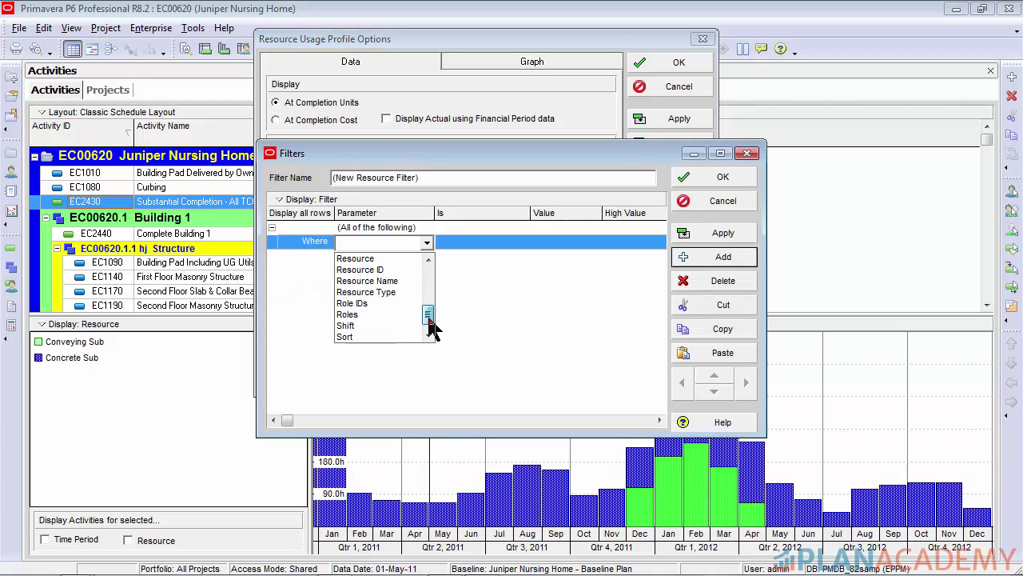
pyautogui.click(411, 265)
pyautogui.click(563, 241)
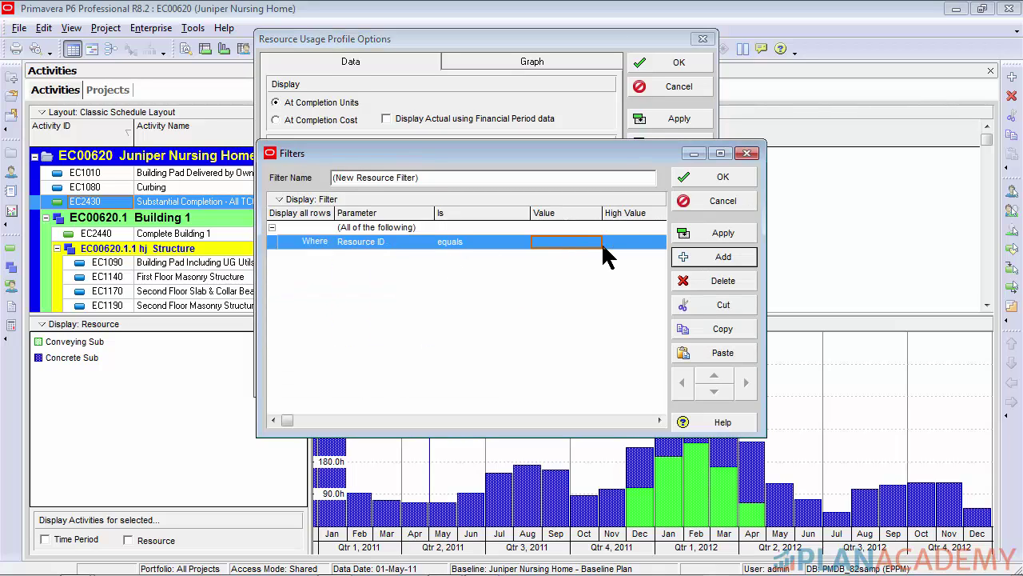
pyautogui.click(600, 242)
pyautogui.click(538, 282)
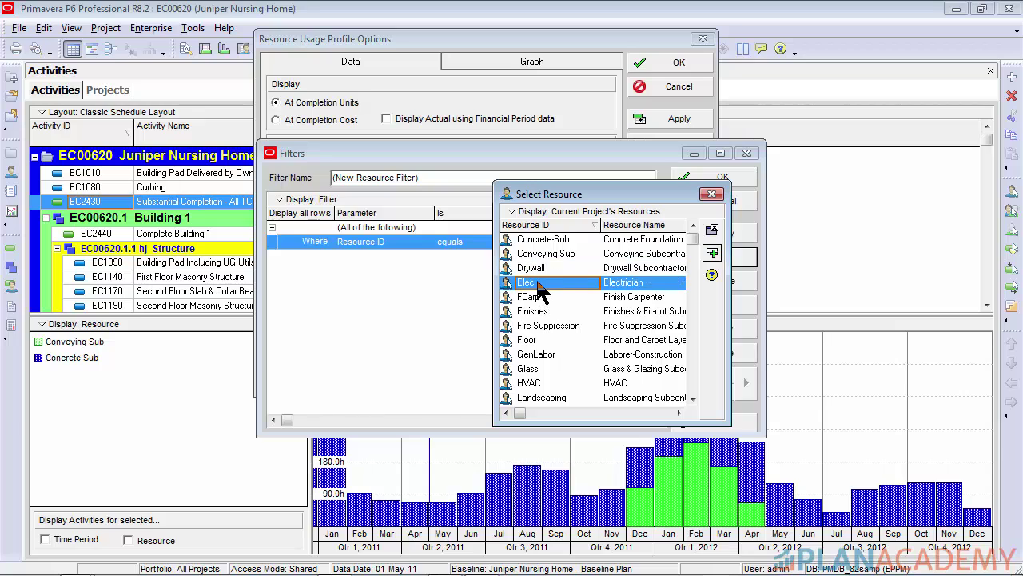
pyautogui.click(714, 254)
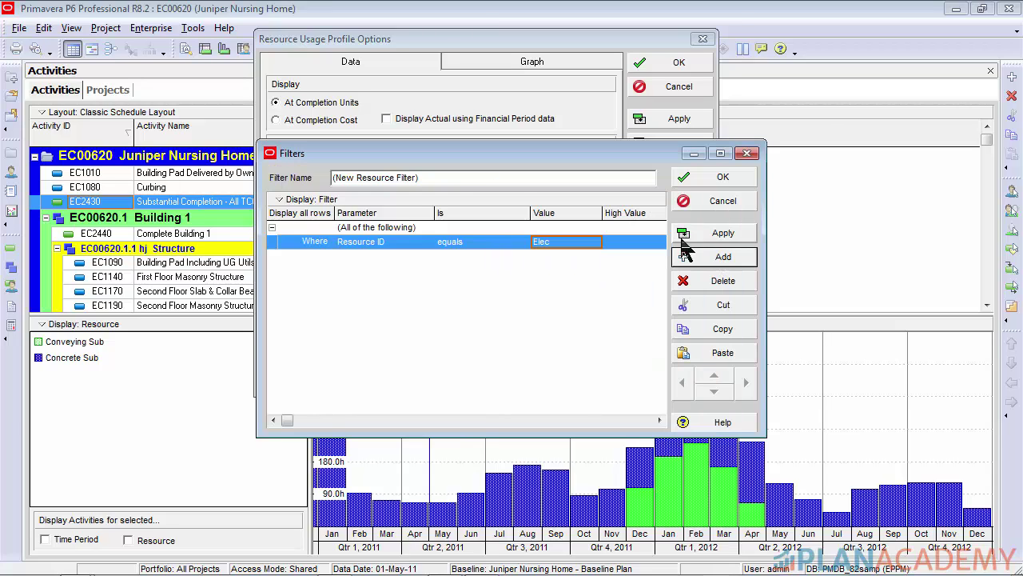
# - Name the filter "Electricians", save it and apply the updated filter list to the stacked histogram
pyautogui.click(533, 177)
pyautogui.write('Electricians')
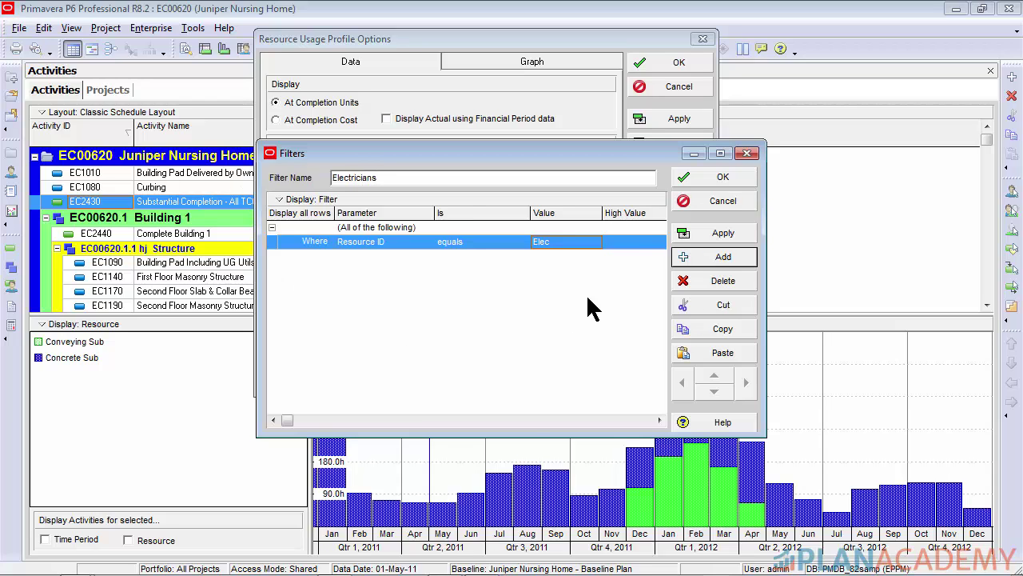
pyautogui.click(717, 176)
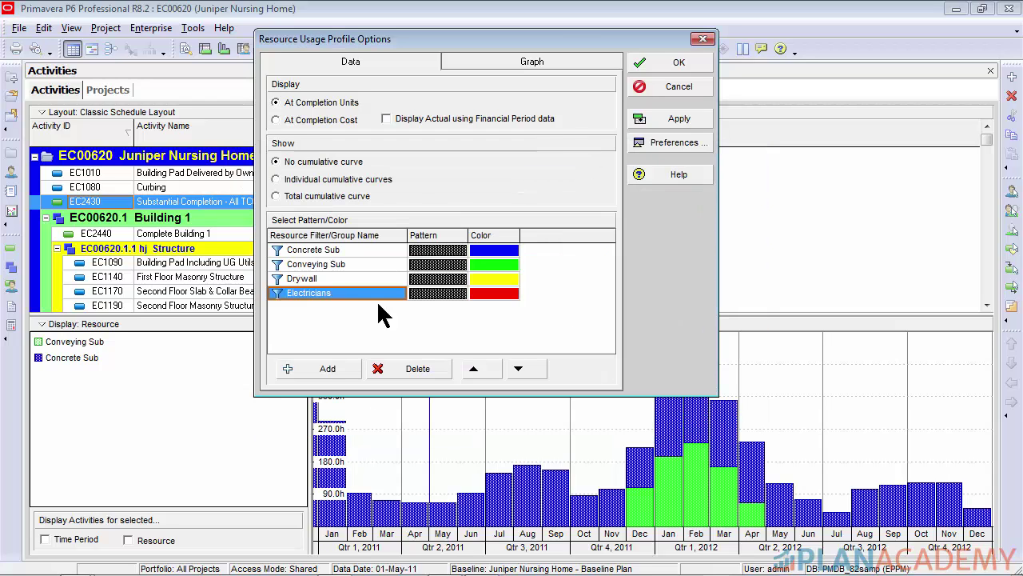
pyautogui.click(679, 118)
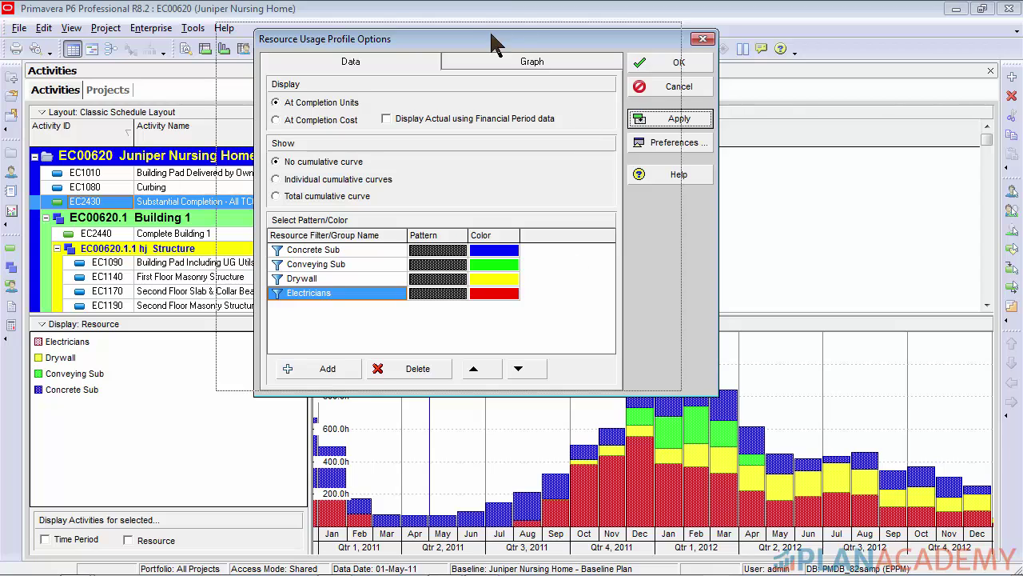
# - Close the profile options, then shift and compress the histogram's timescale to span from late 2010 to early 2013
pyautogui.moveTo(489, 32); pyautogui.dragTo(394, 21)
pyautogui.click(581, 56)
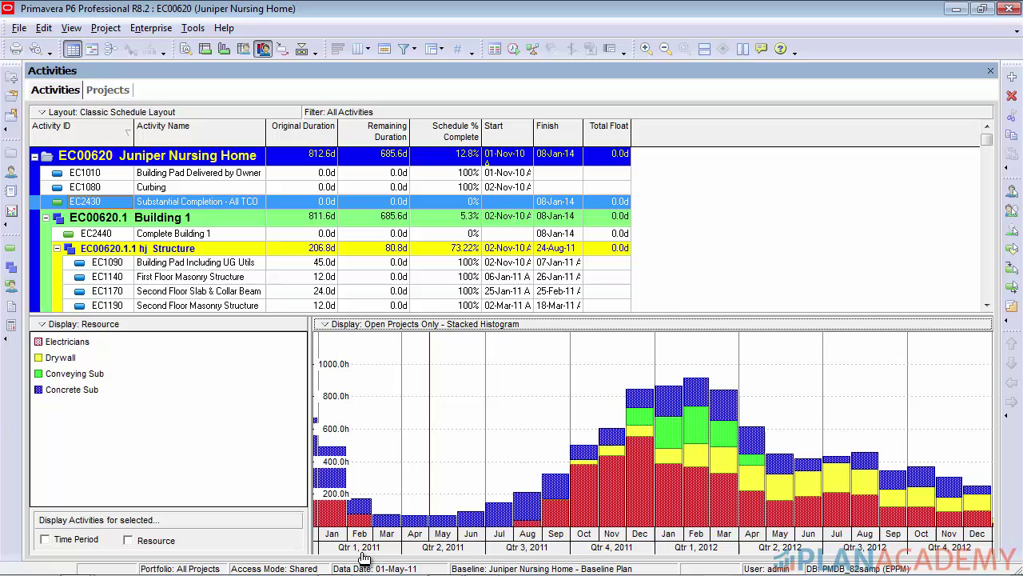
pyautogui.moveTo(364, 557); pyautogui.dragTo(782, 552)
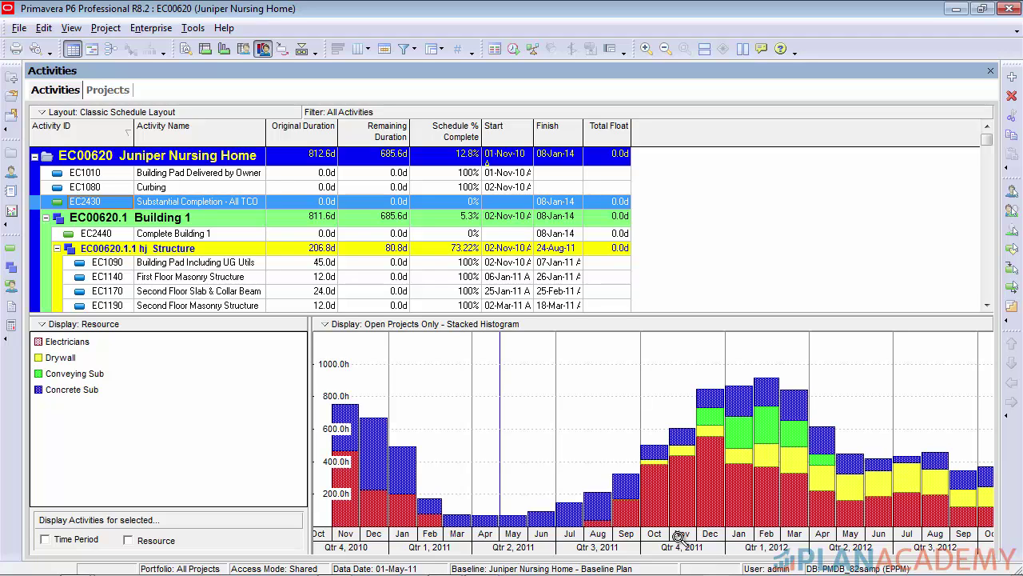
pyautogui.moveTo(678, 536); pyautogui.dragTo(618, 543)
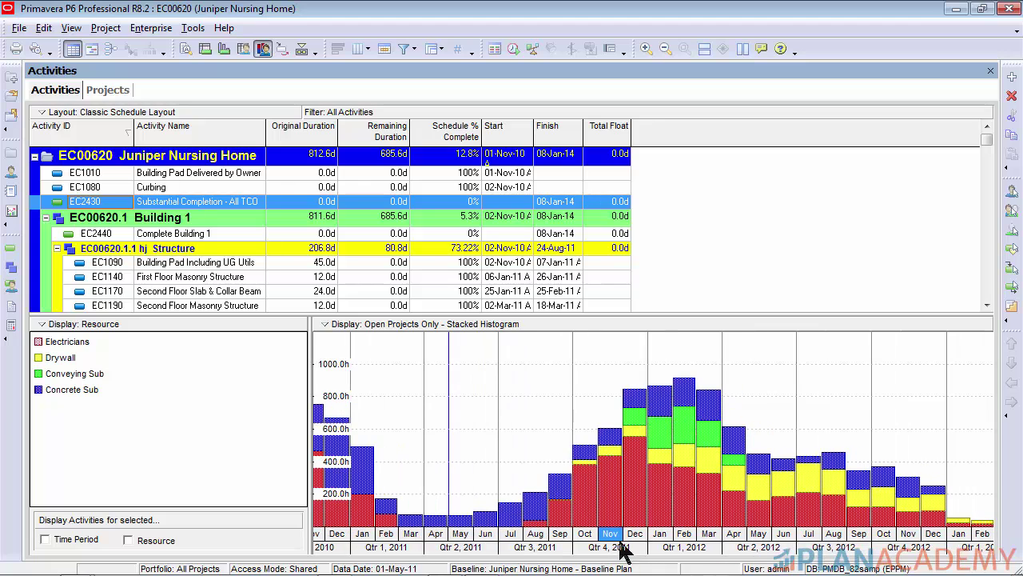
# - Reopen the Resource Usage Profile Options and add a new resource filter with Resource ID as its parameter
pyautogui.click(401, 325)
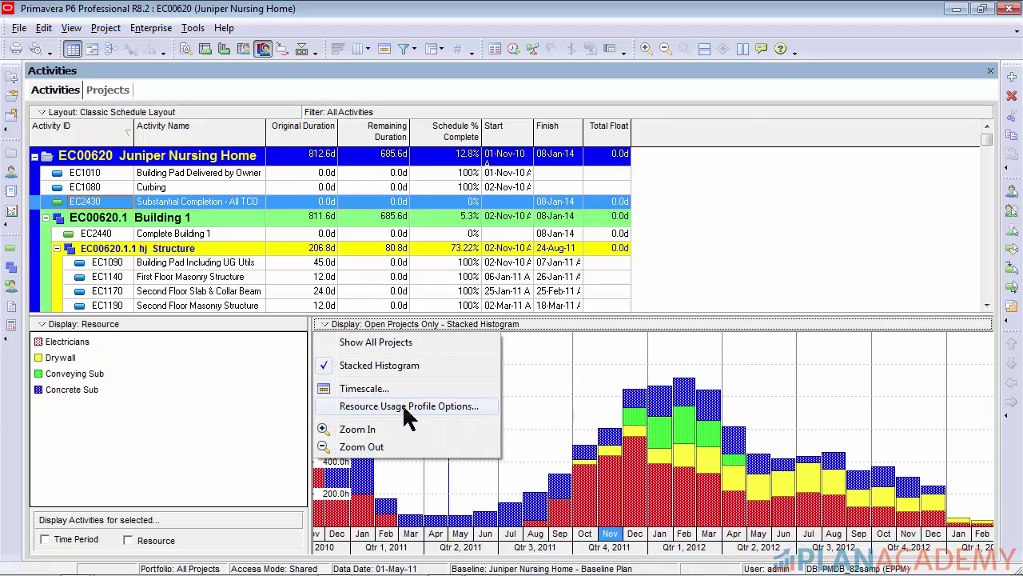
pyautogui.click(408, 406)
pyautogui.click(349, 444)
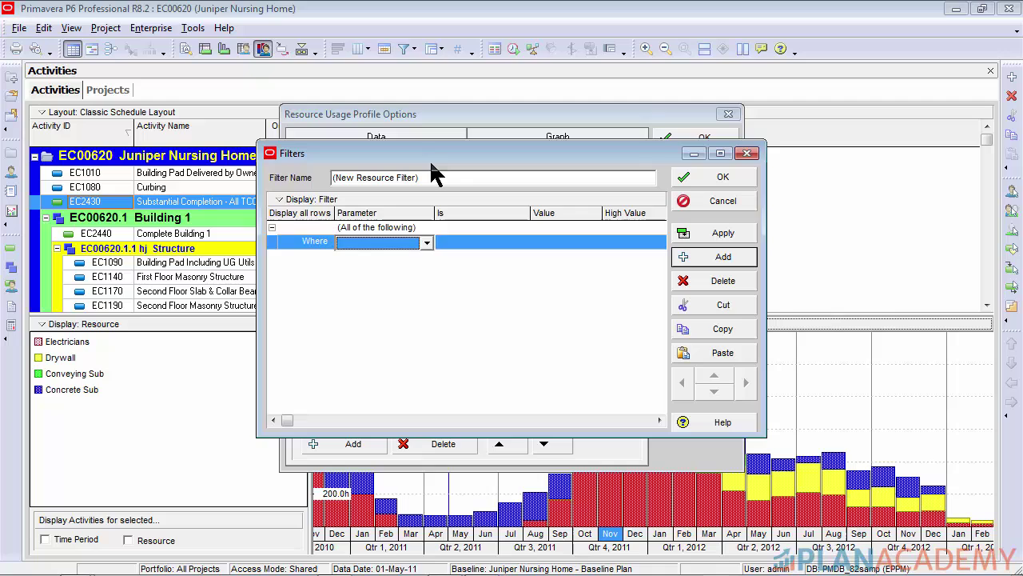
pyautogui.moveTo(436, 155); pyautogui.dragTo(428, 117)
pyautogui.click(418, 204)
pyautogui.moveTo(421, 230); pyautogui.dragTo(420, 316)
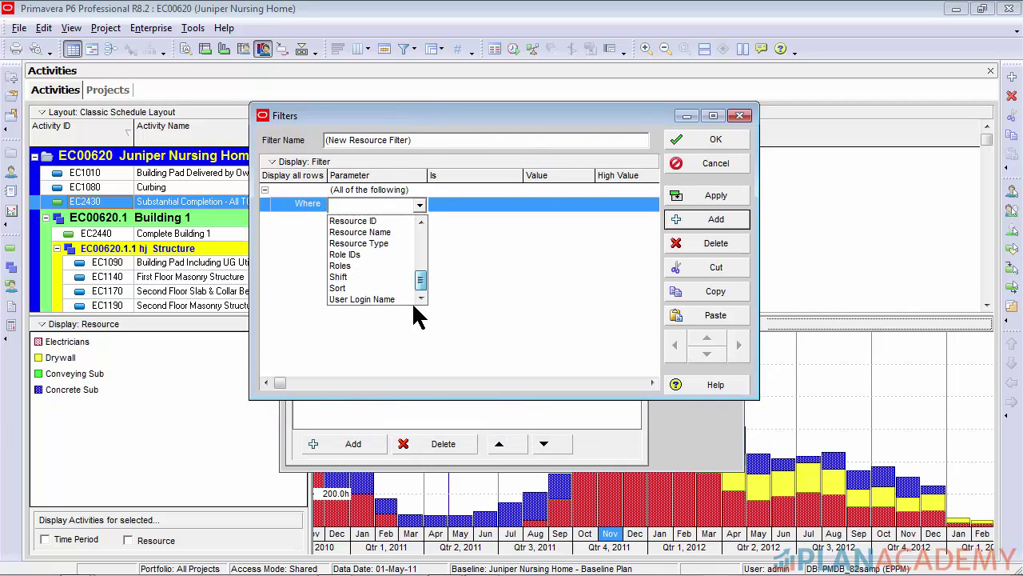
pyautogui.click(391, 222)
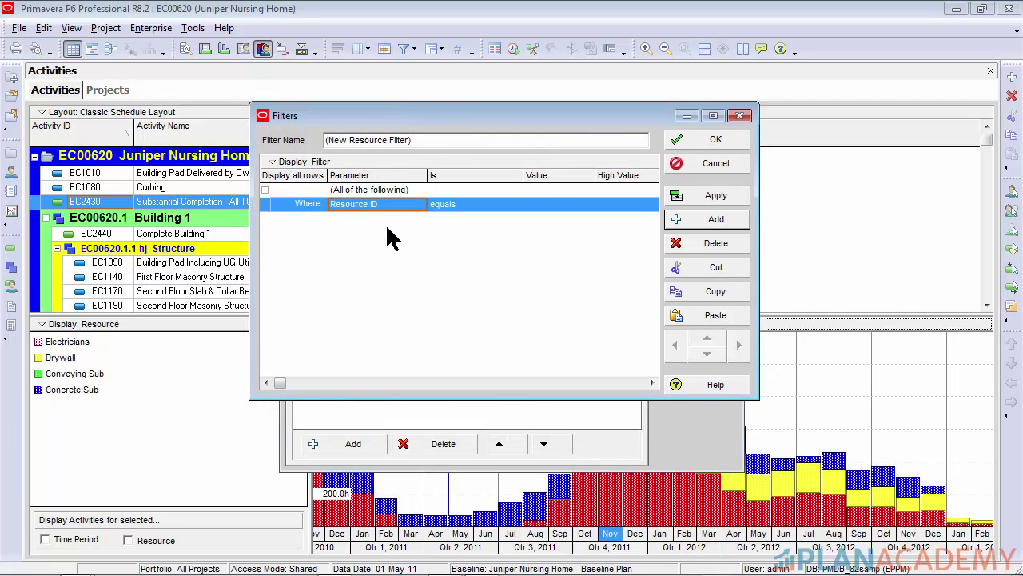
# - Assign the resource HVAC as the value of the new filter's Resource ID condition
pyautogui.click(594, 210)
pyautogui.click(589, 207)
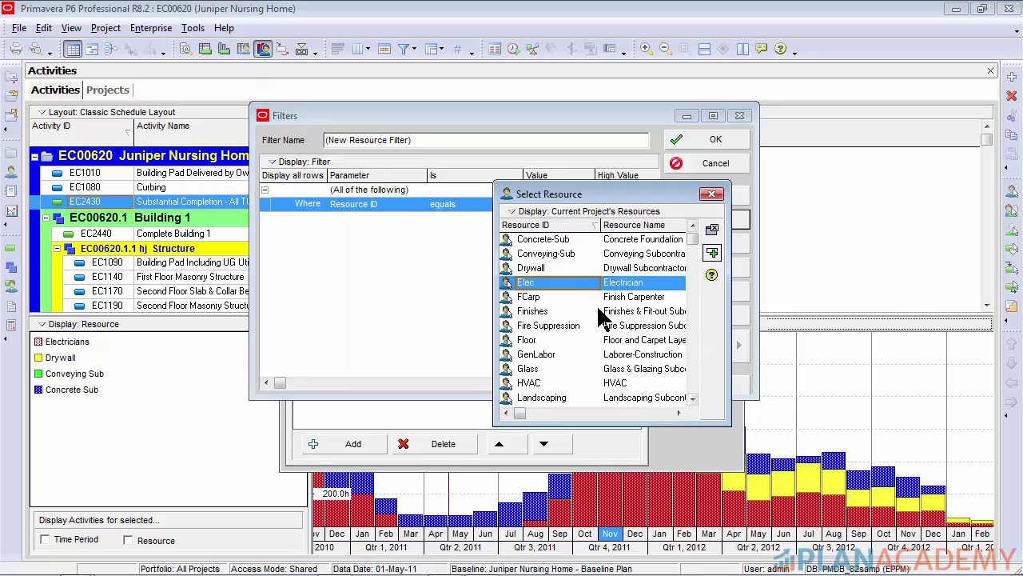
pyautogui.moveTo(691, 239); pyautogui.dragTo(701, 346)
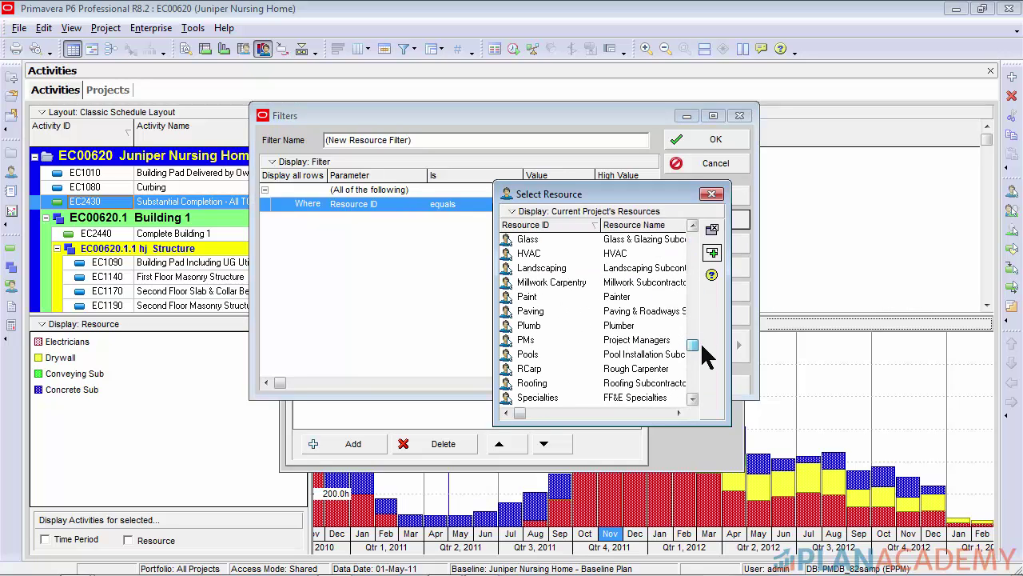
pyautogui.click(596, 253)
pyautogui.click(712, 253)
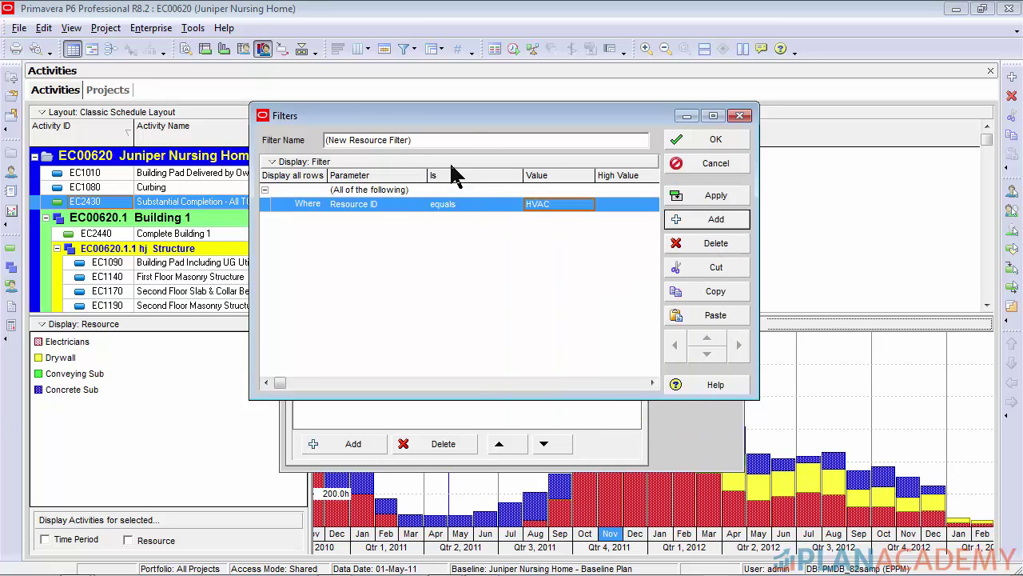
# - Name the filter "Hvac", save it and accept the profile options, bringing the start of the histogram into view
pyautogui.moveTo(429, 139); pyautogui.dragTo(254, 152)
pyautogui.write('H')
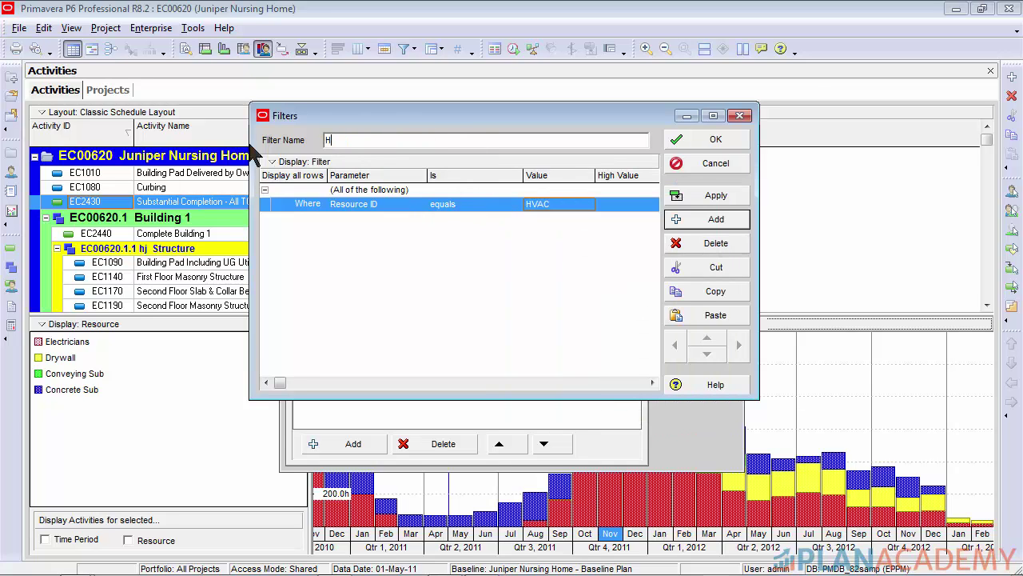
pyautogui.write('vac')
pyautogui.click(679, 140)
pyautogui.click(697, 139)
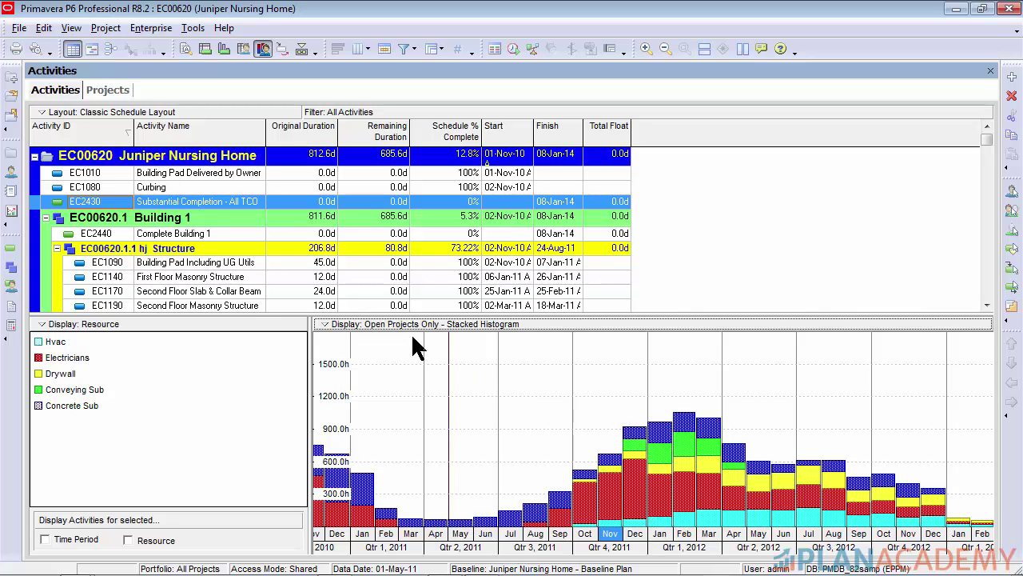
pyautogui.moveTo(418, 346); pyautogui.dragTo(473, 330)
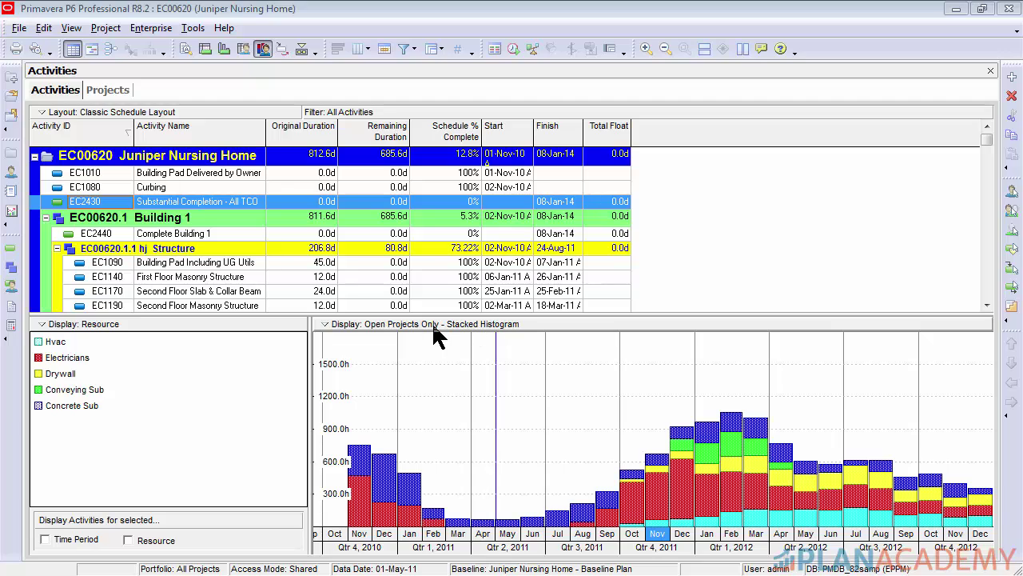